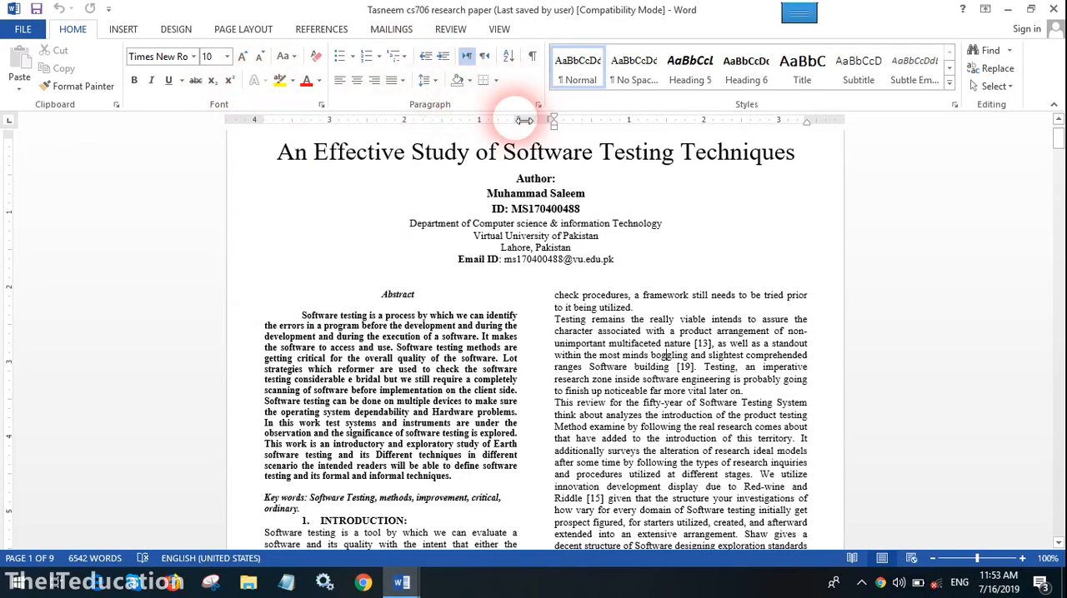
left_click(352, 57)
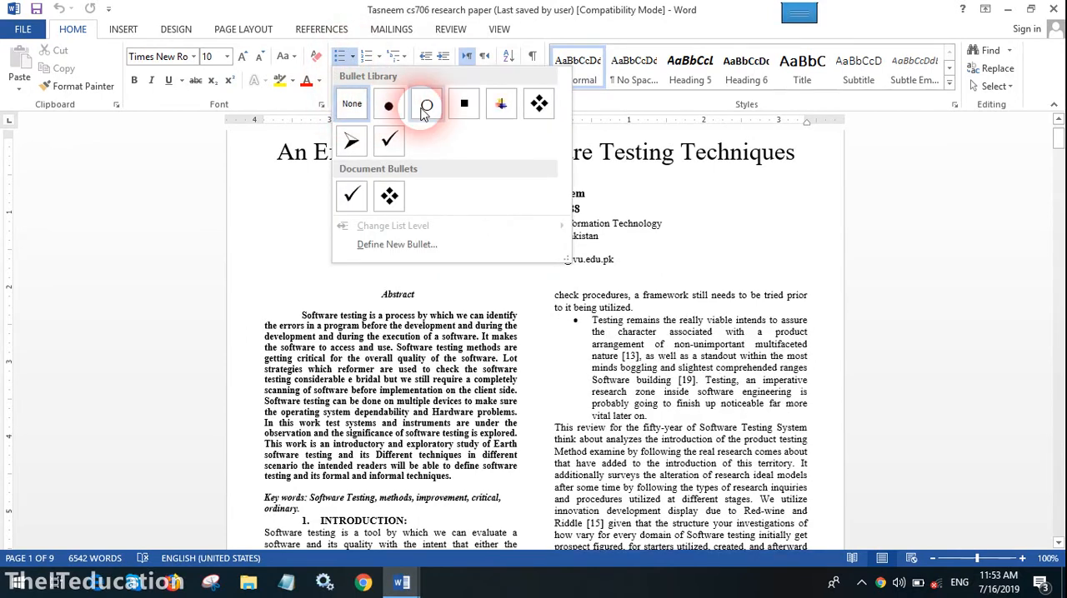
scroll(489, 317, "down", 10)
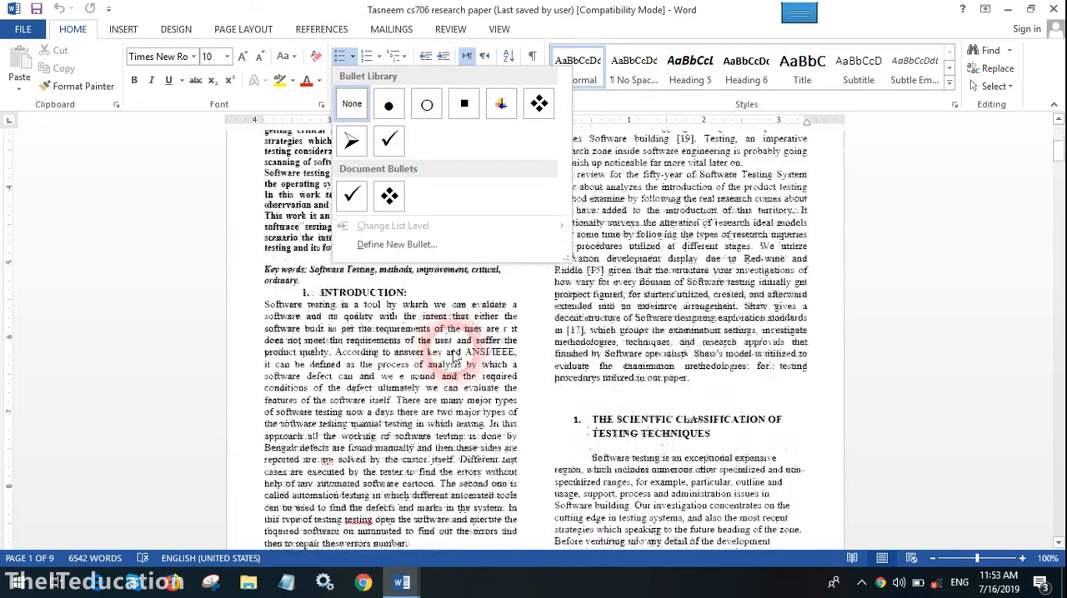
scroll(446, 343, "up", 10)
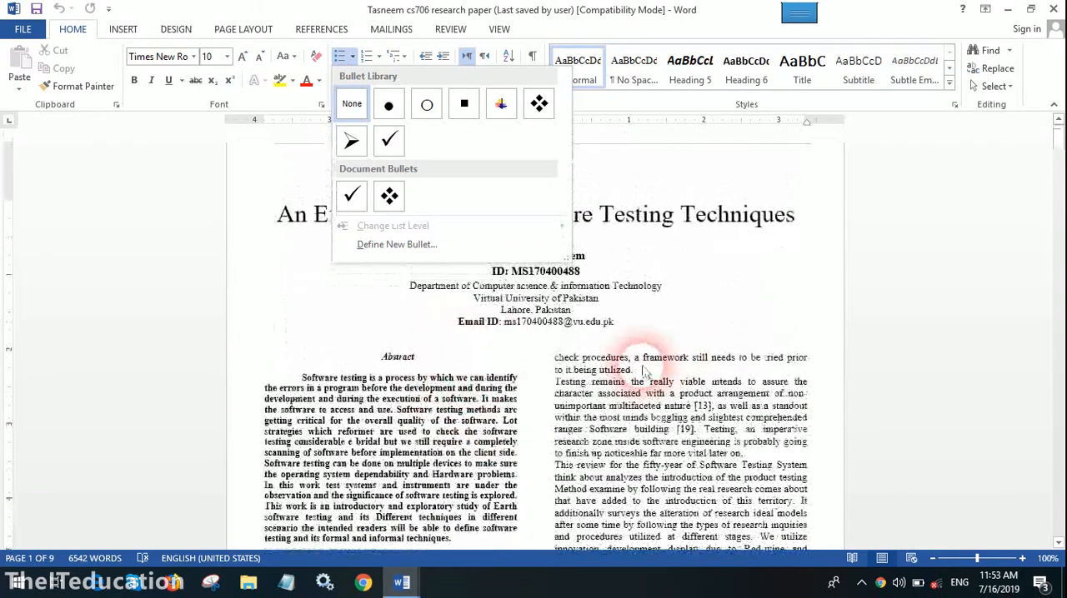
scroll(640, 369, "down", 4)
left_click(650, 292)
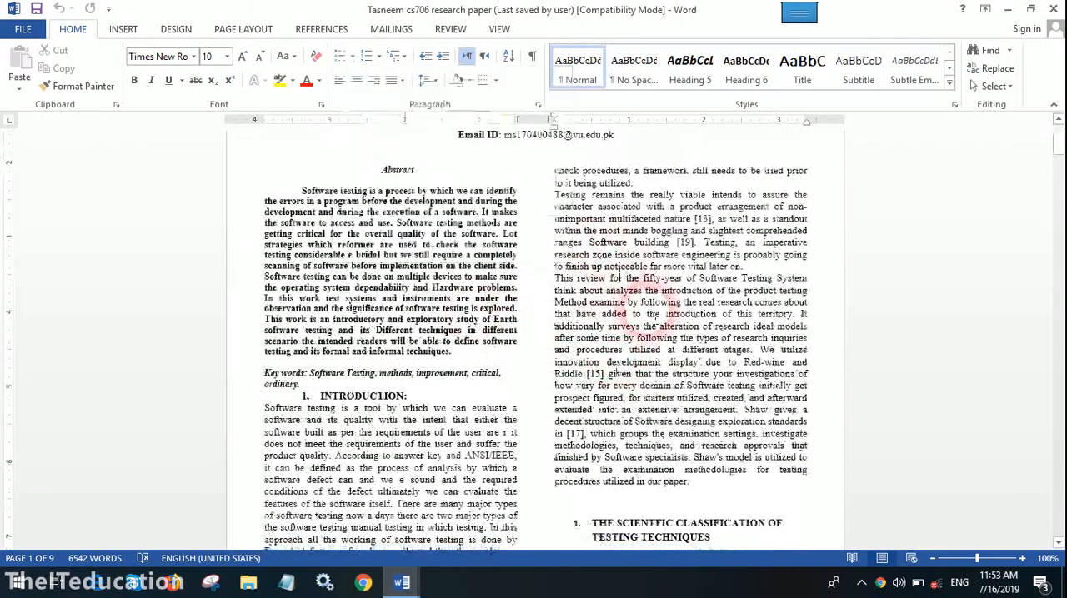
Copy the research paper passage running from "character associated with" through "extended into an extensive arrangement"
left_click_drag(554, 206, 737, 410)
key("ctrl+c")
right_click(675, 336)
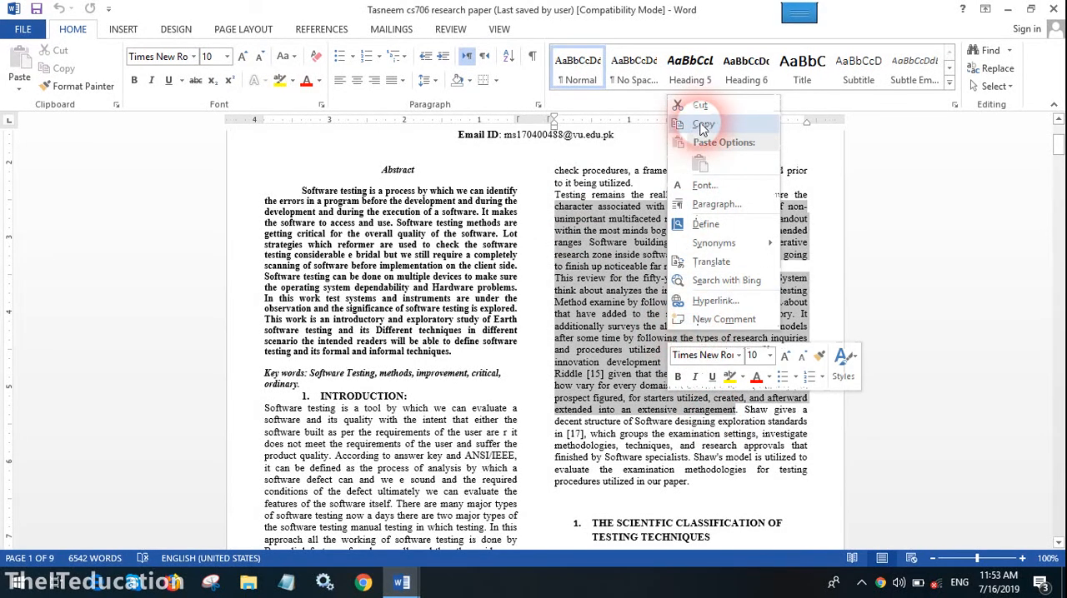
left_click(700, 123)
left_click(687, 156)
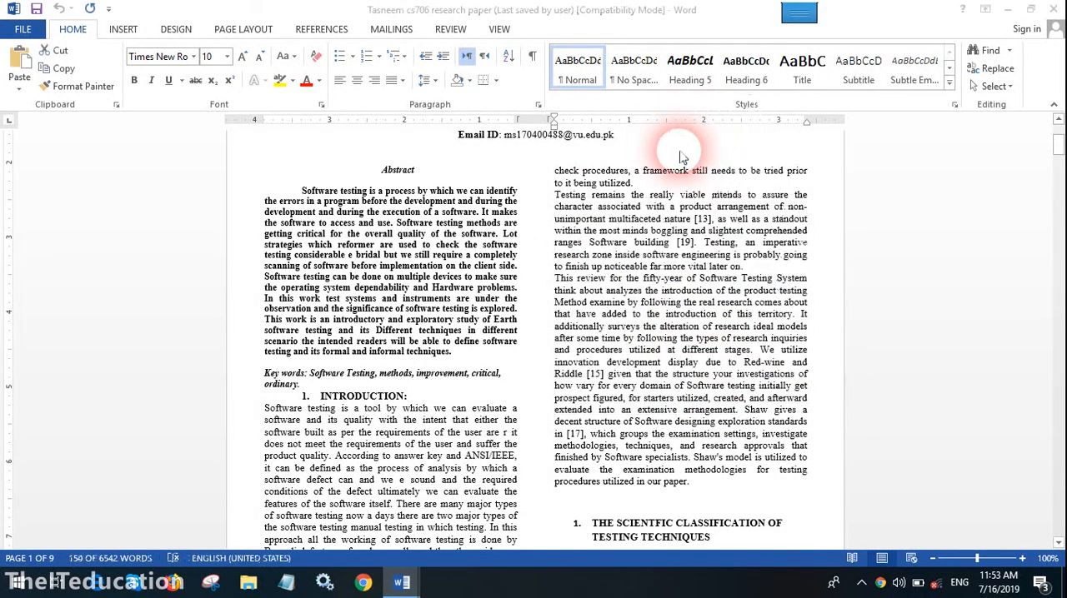
Create a new blank document, enlarge its view to 160%, and paste the copied passage into it
key("ctrl+n")
left_click(1022, 558)
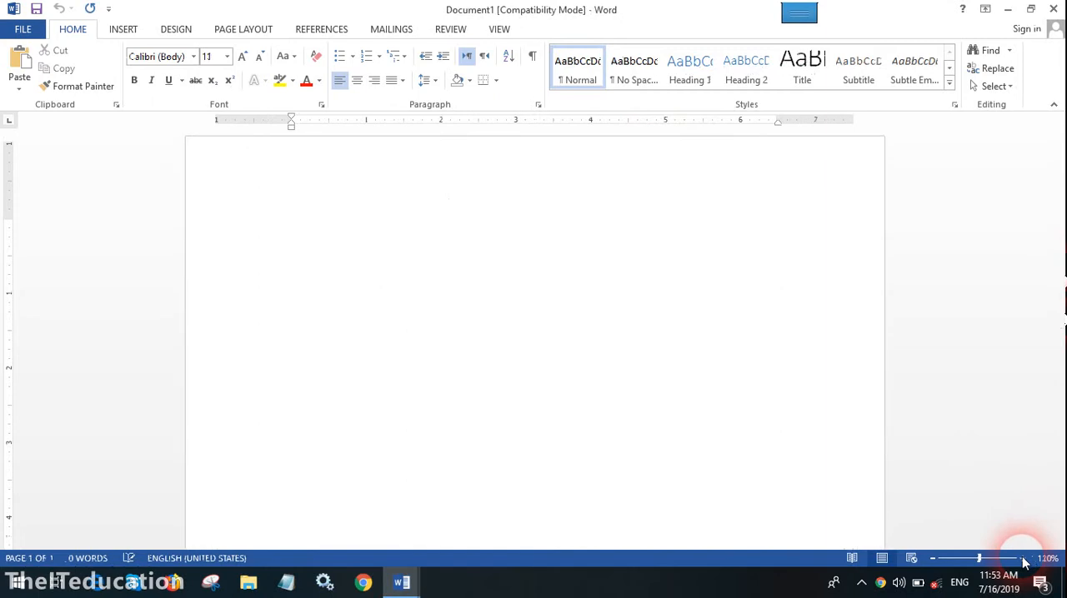
left_click(1022, 558)
left_click(1022, 559)
left_click(1022, 558)
left_click(1022, 558)
left_click(1022, 559)
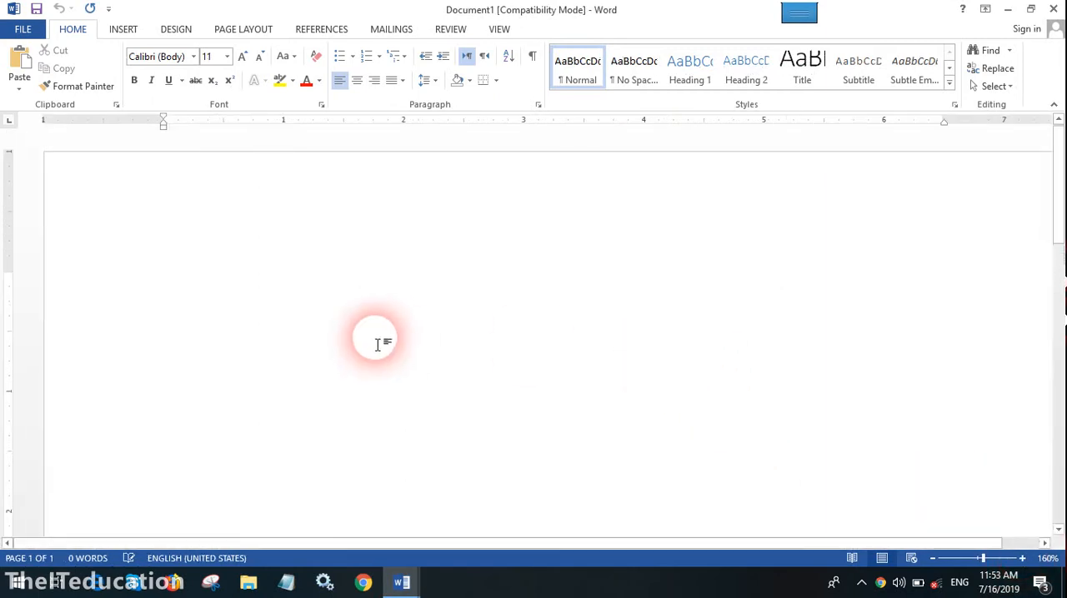
key("ctrl+v")
Justify the paragraph beginning "This review for the fifty-year" using the standard Justify alignment
left_click(348, 357)
left_click(339, 80)
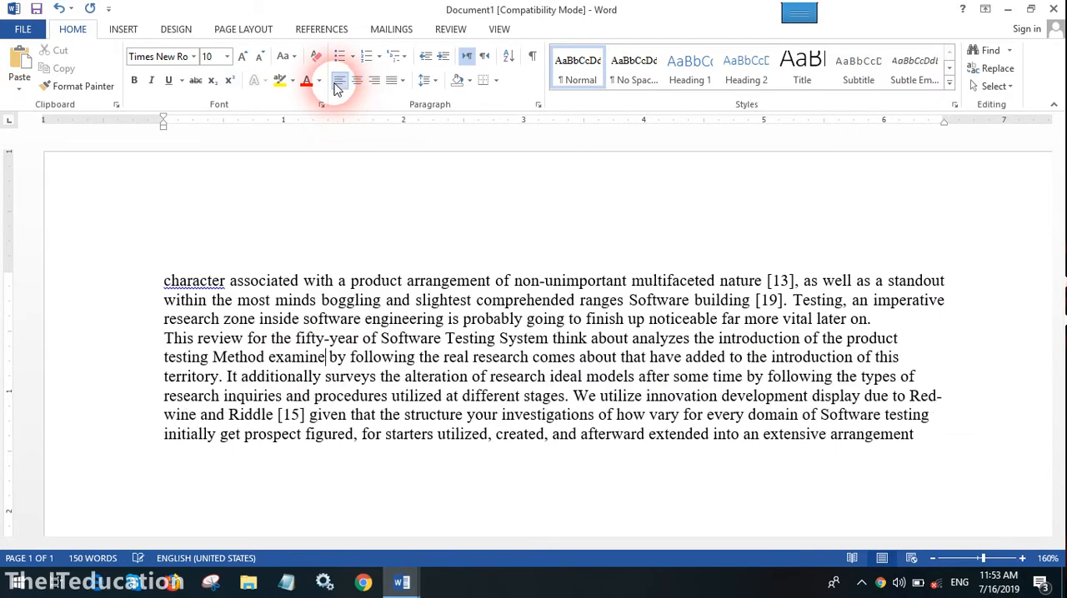
left_click(401, 80)
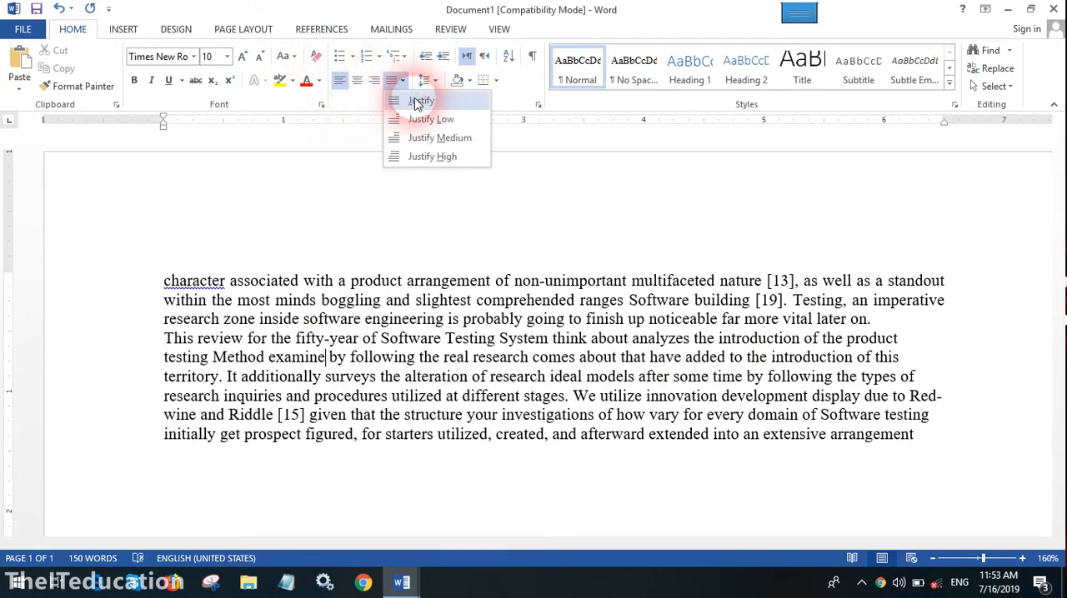
left_click(417, 98)
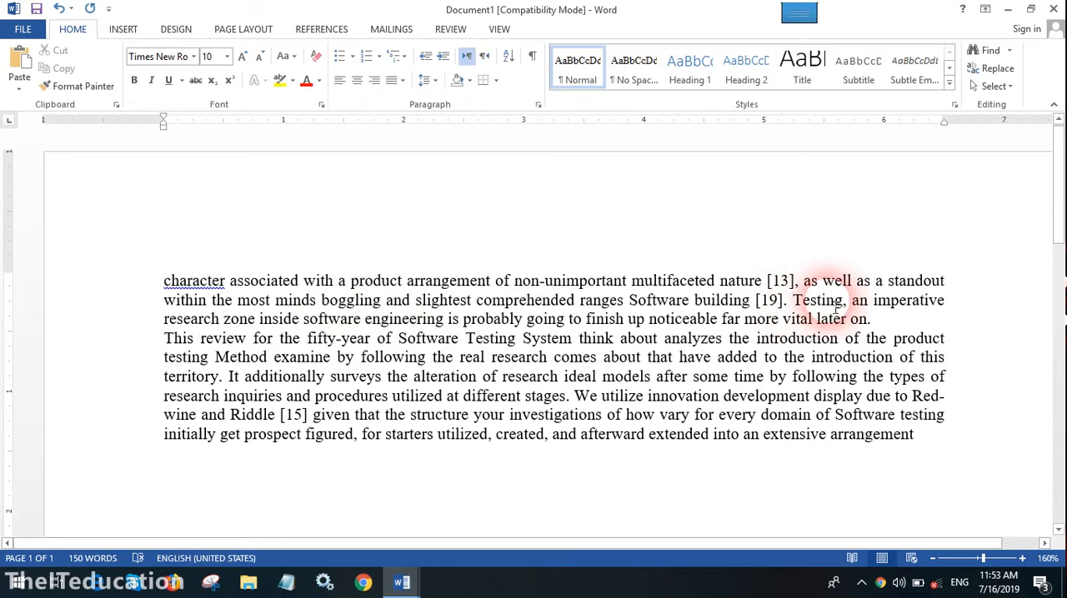
Split the pasted text into separate paragraphs starting at "Testing, an imperative", "It additionally surveys" and "We utilize innovation"
left_click(791, 300)
key("Return")
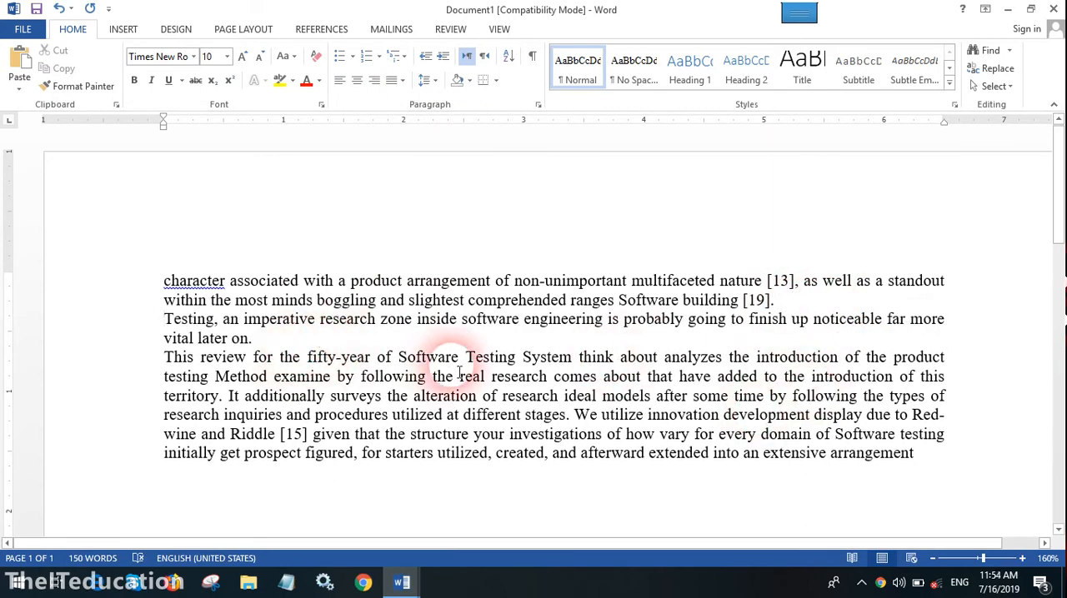
left_click(899, 377)
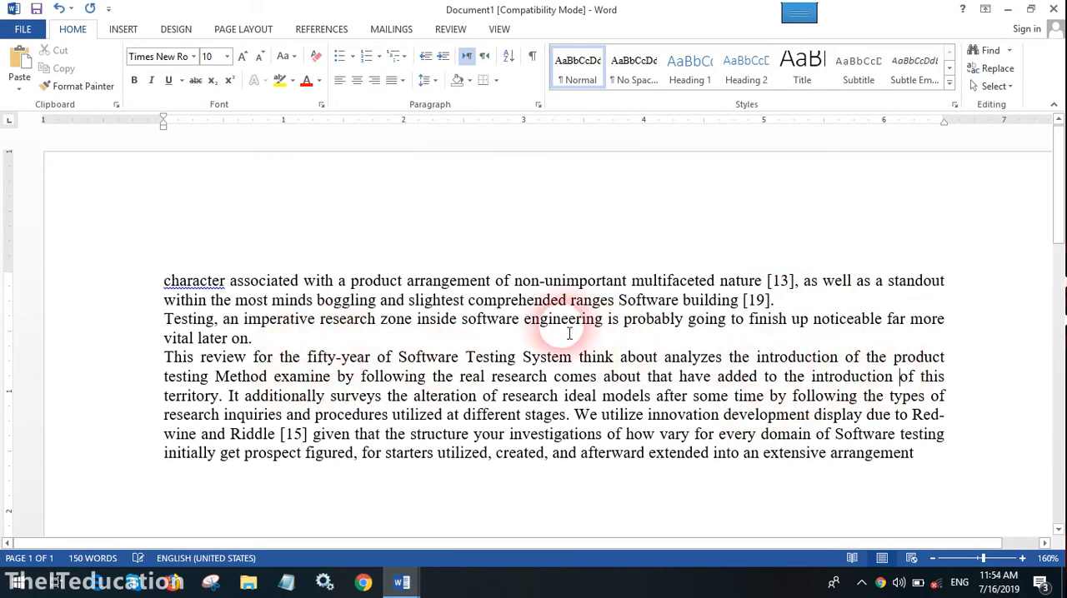
left_click(292, 337)
key("Return")
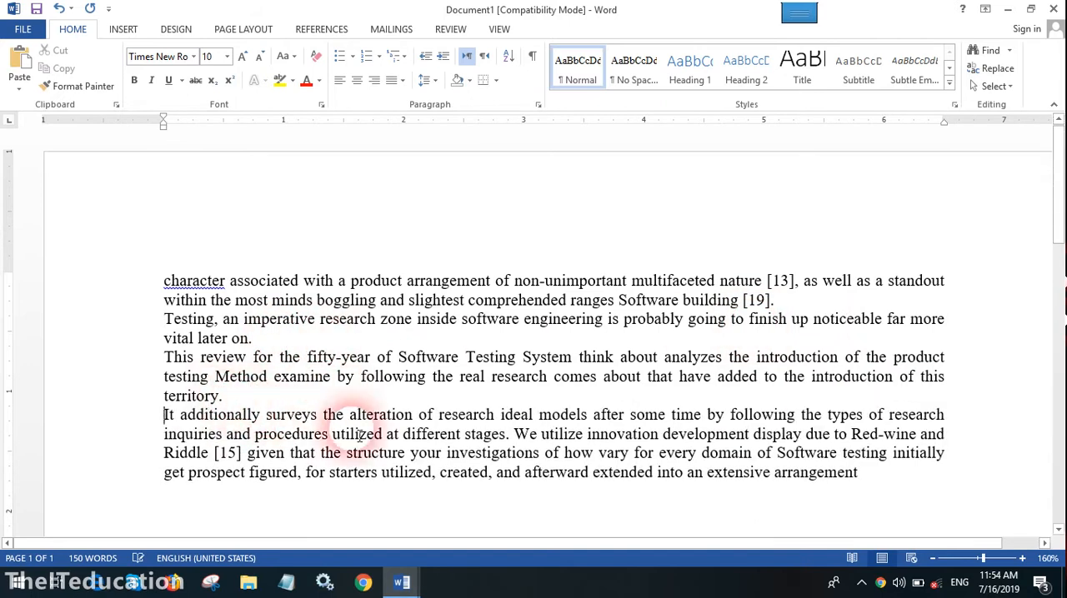
left_click(514, 434)
key("Return")
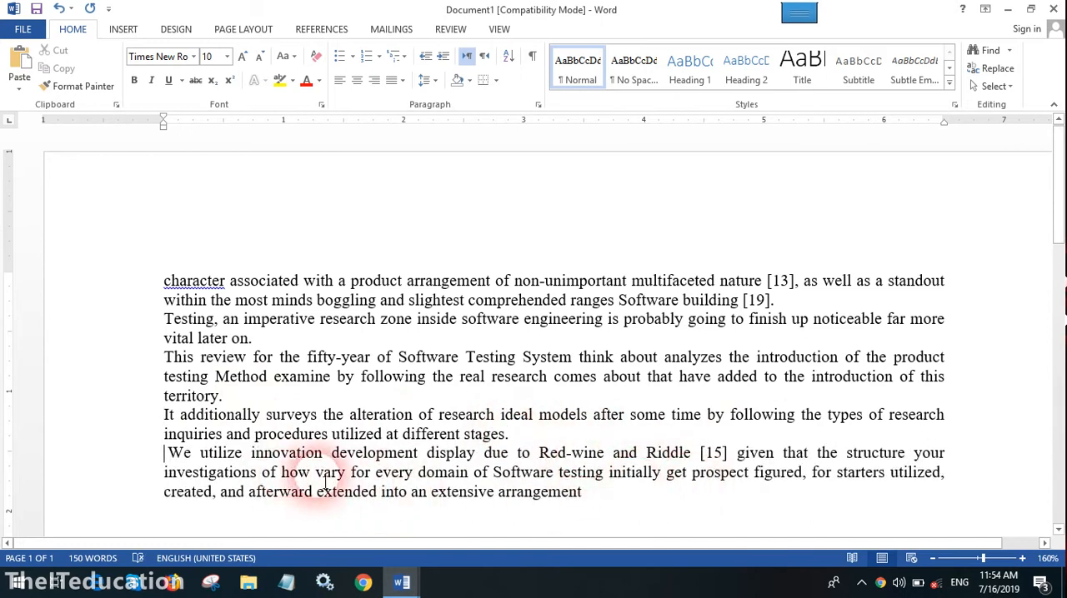
left_click(559, 471)
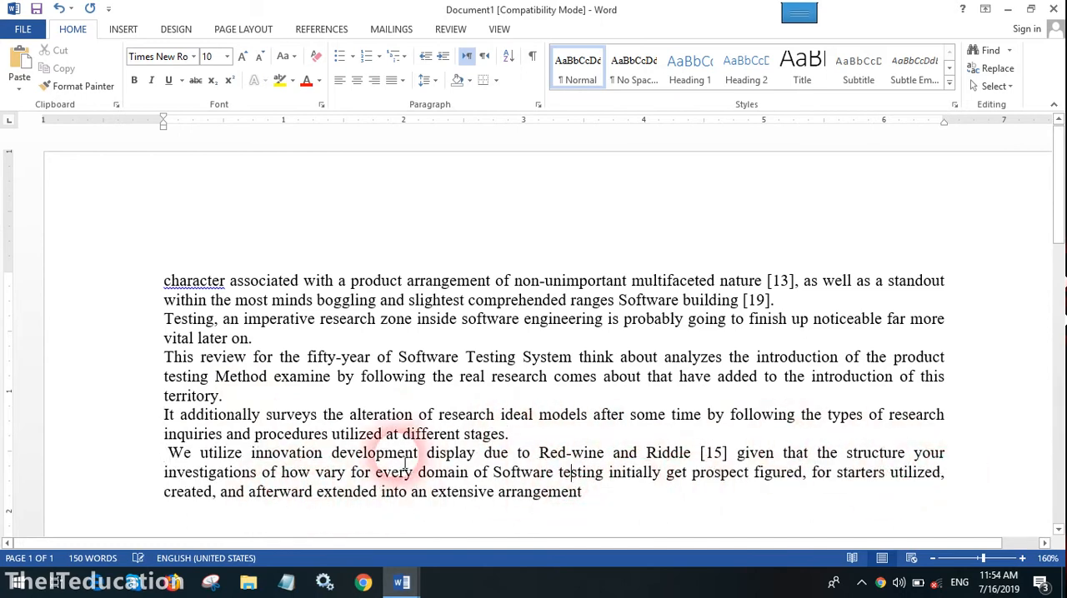
left_click(382, 434)
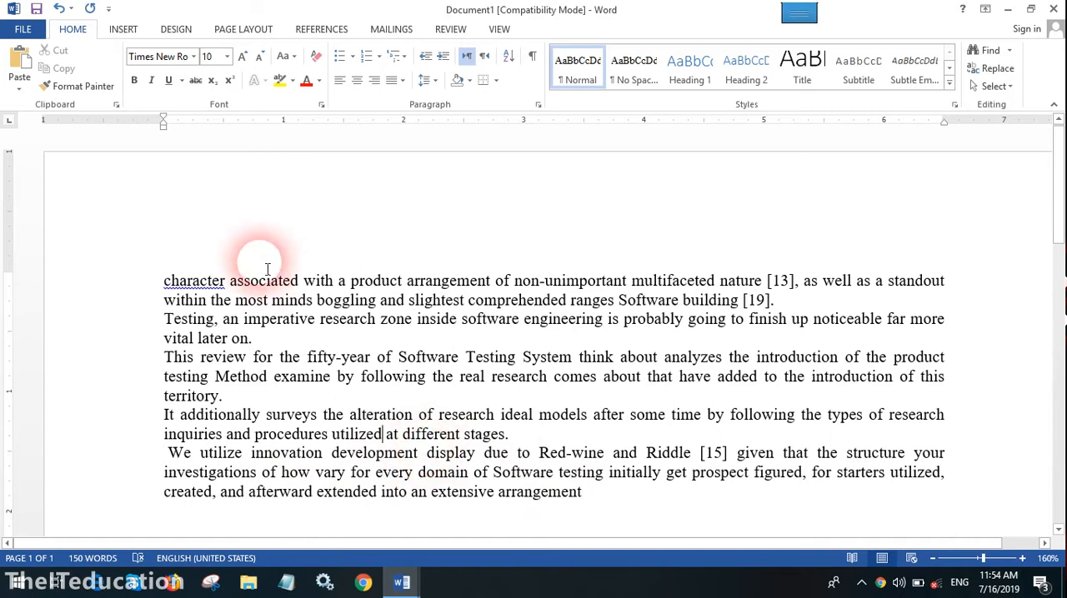
Capitalize the opening word as "Character" and format all five paragraphs as a list with solid round bullets
right_click(192, 281)
left_click(274, 300)
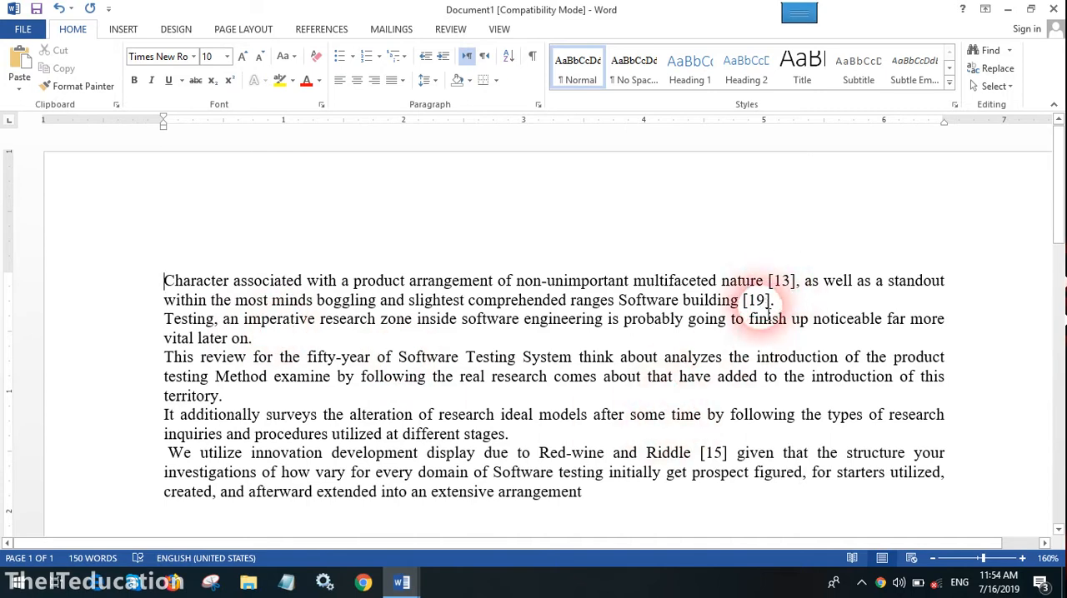
left_click_drag(163, 281, 608, 495)
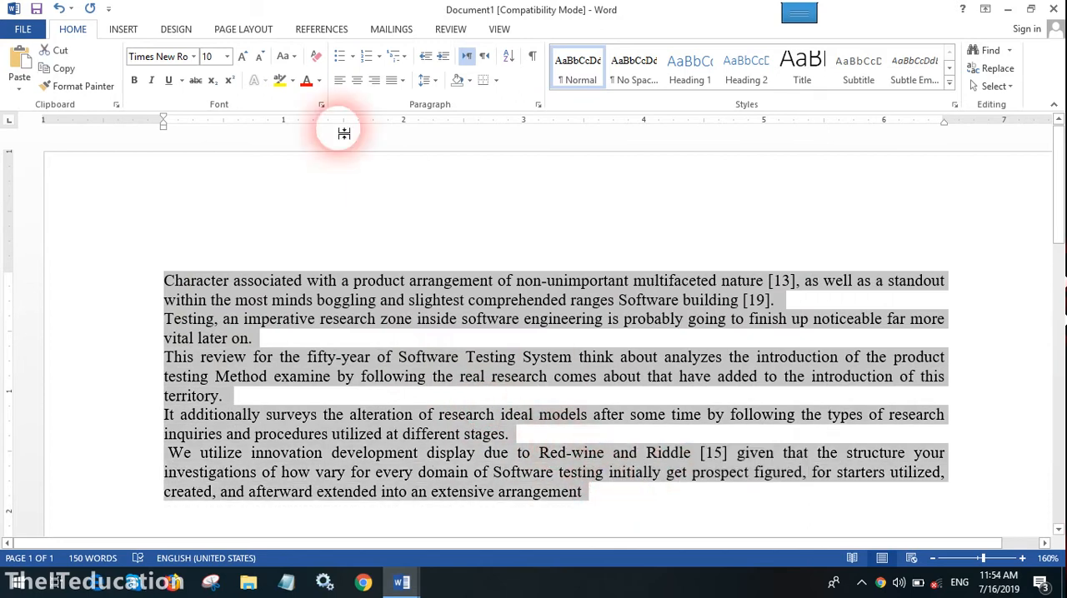
left_click(341, 58)
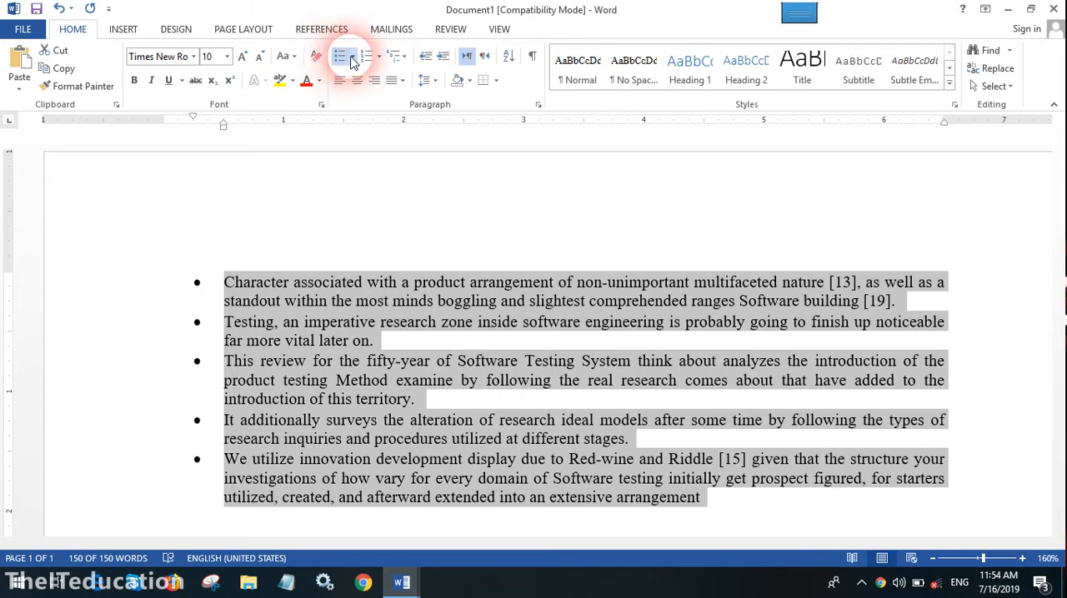
Define a new bullet using the black heart character from the Symbol font and apply it to the selected list
left_click(352, 57)
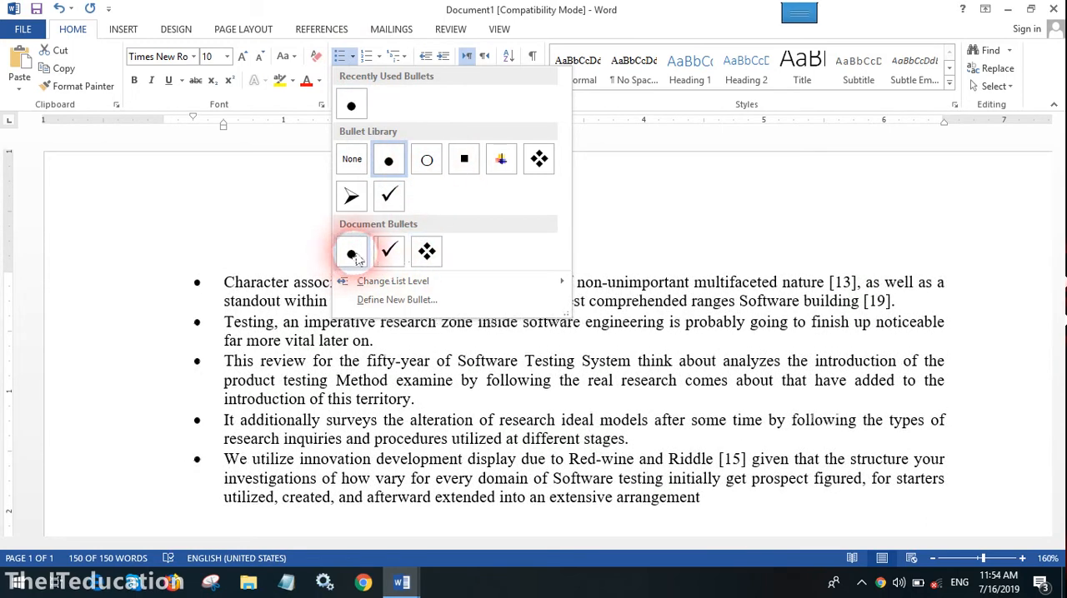
left_click(406, 304)
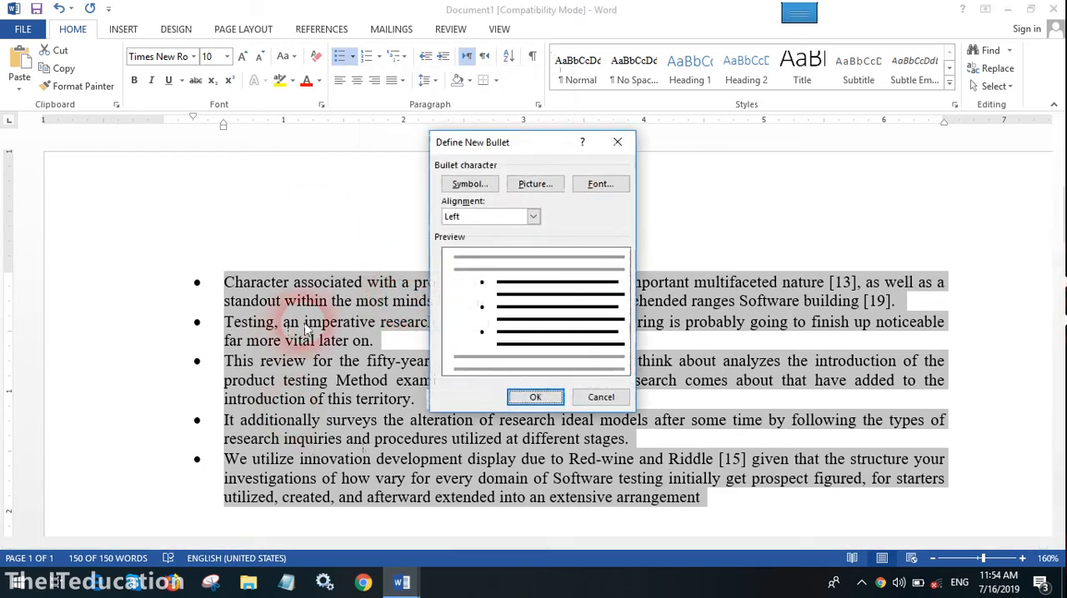
left_click_drag(519, 144, 456, 134)
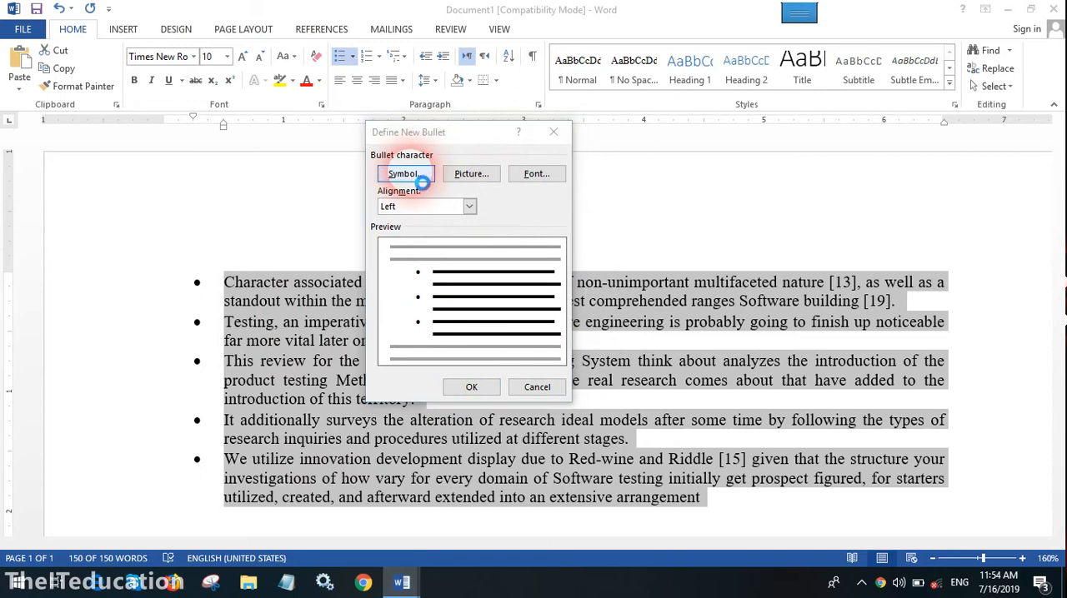
left_click(421, 182)
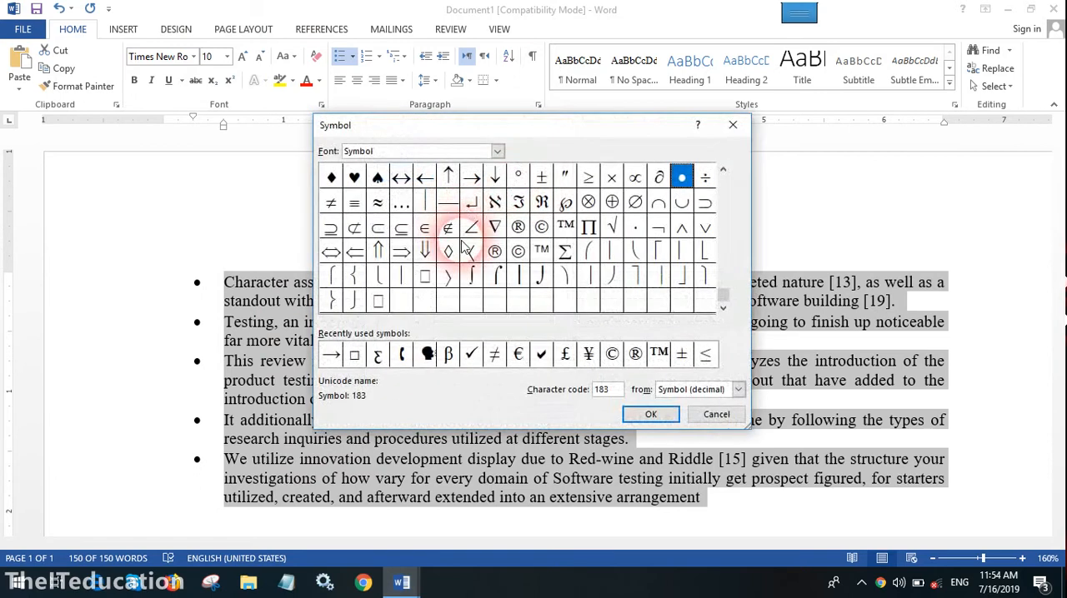
left_click(355, 178)
left_click(650, 414)
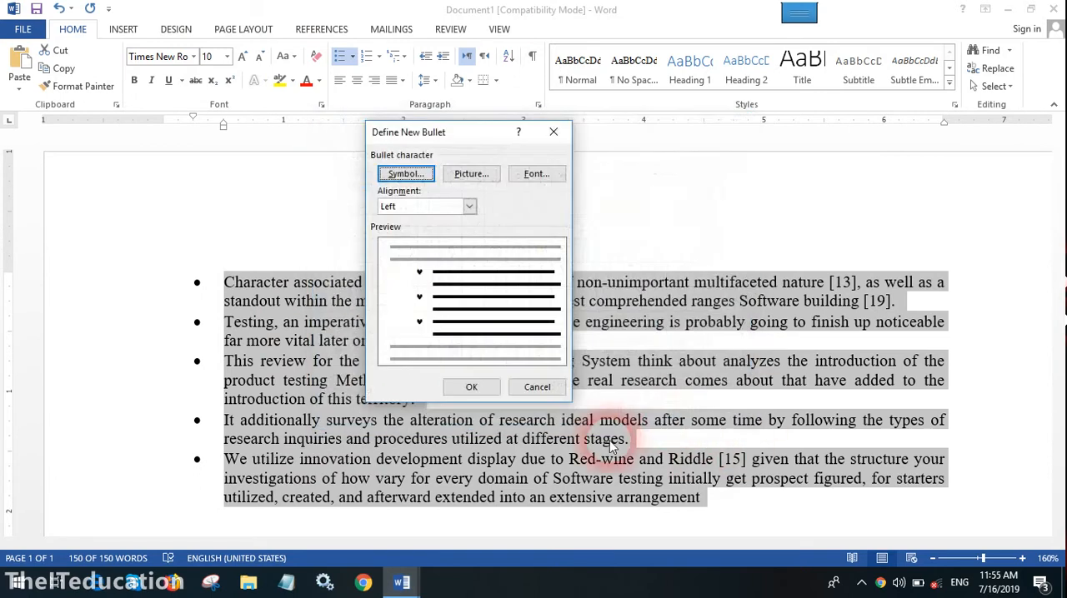
left_click(469, 386)
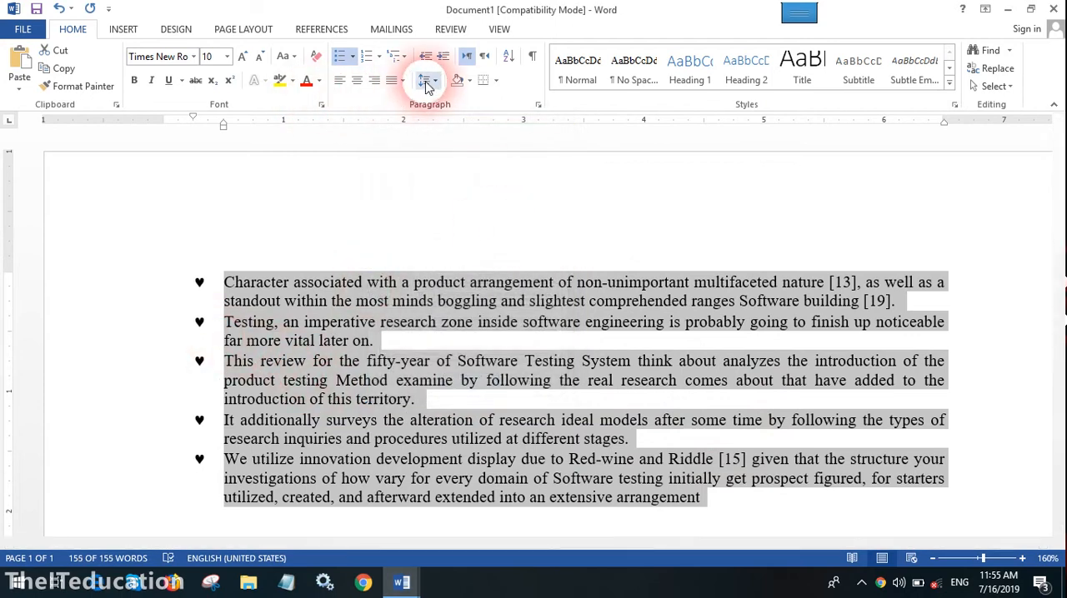
Start defining another symbol bullet and browse the characters available in the Algerian font
left_click(354, 58)
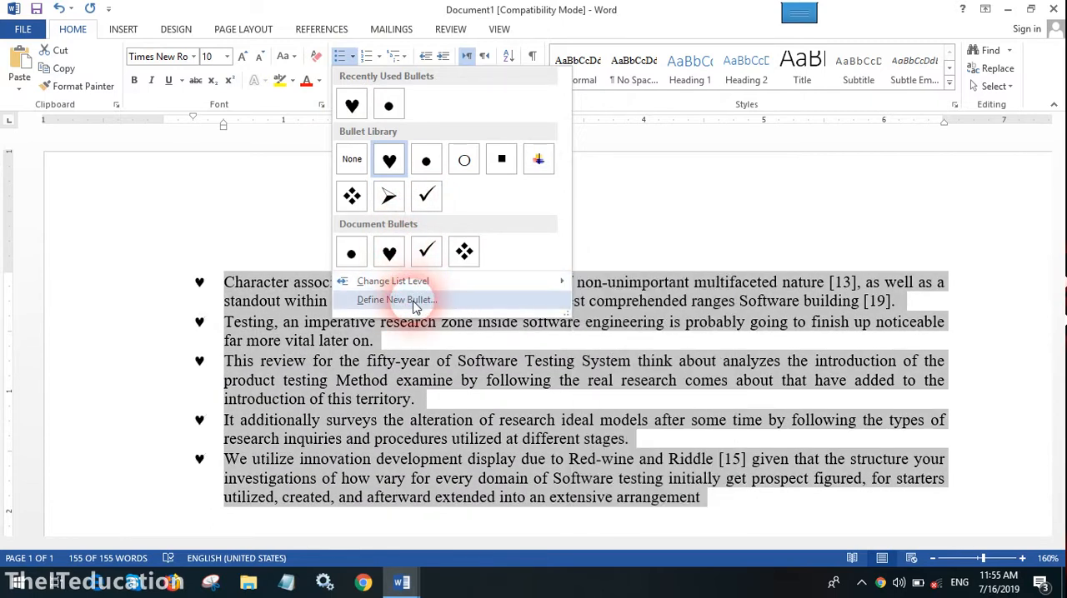
left_click(415, 301)
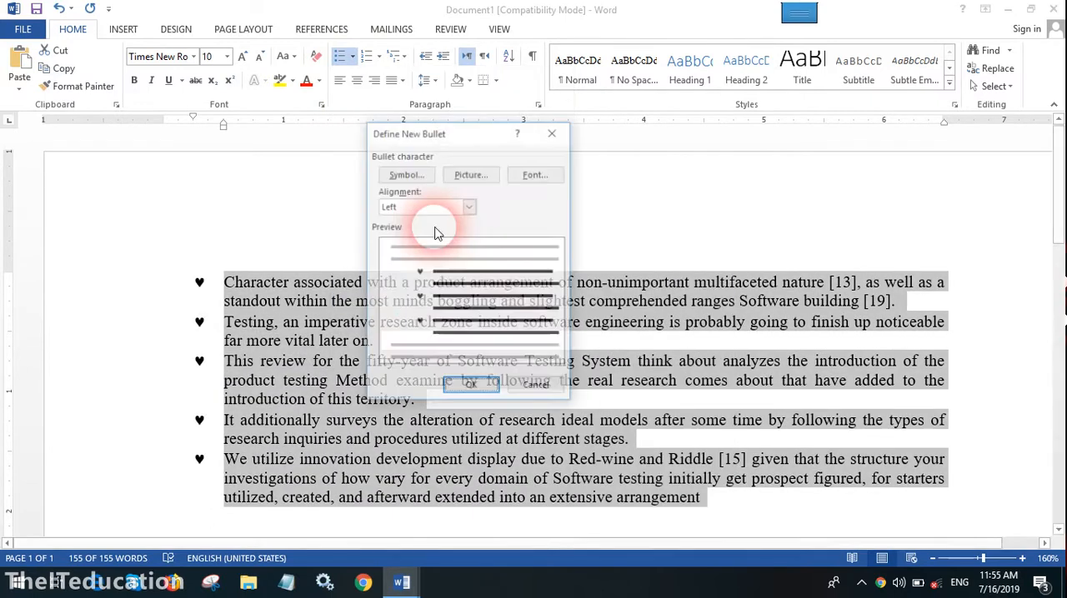
left_click(417, 176)
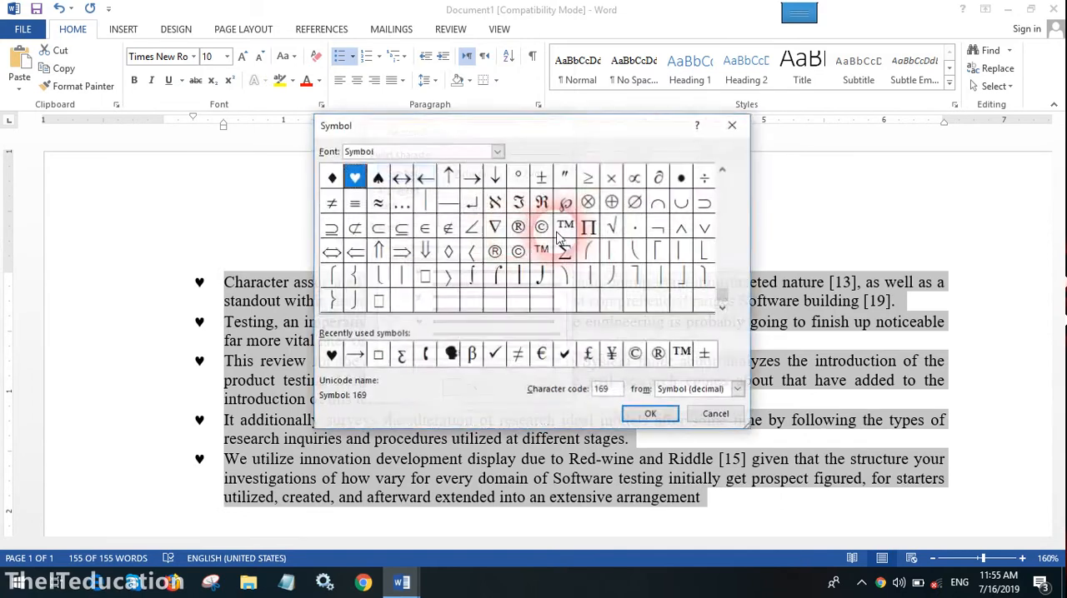
left_click(493, 152)
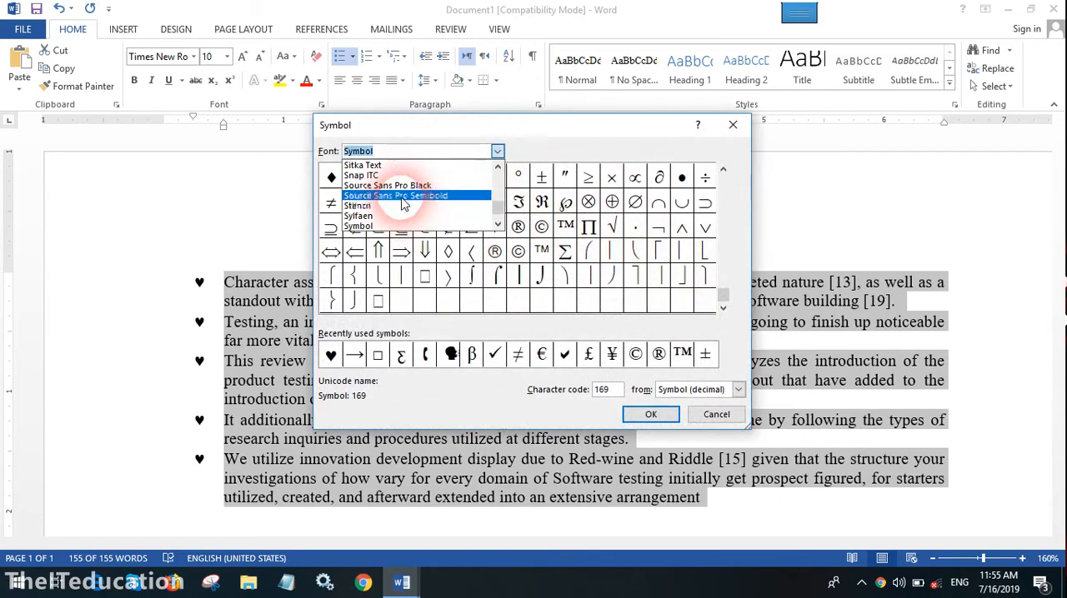
left_click_drag(498, 208, 500, 179)
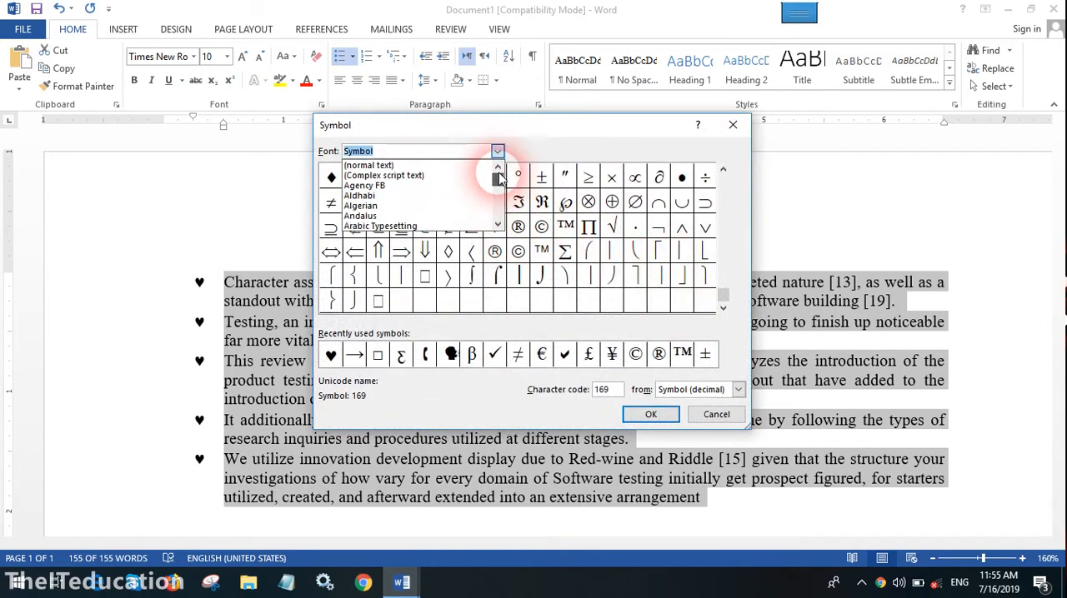
left_click(400, 206)
left_click(723, 309)
left_click(723, 309)
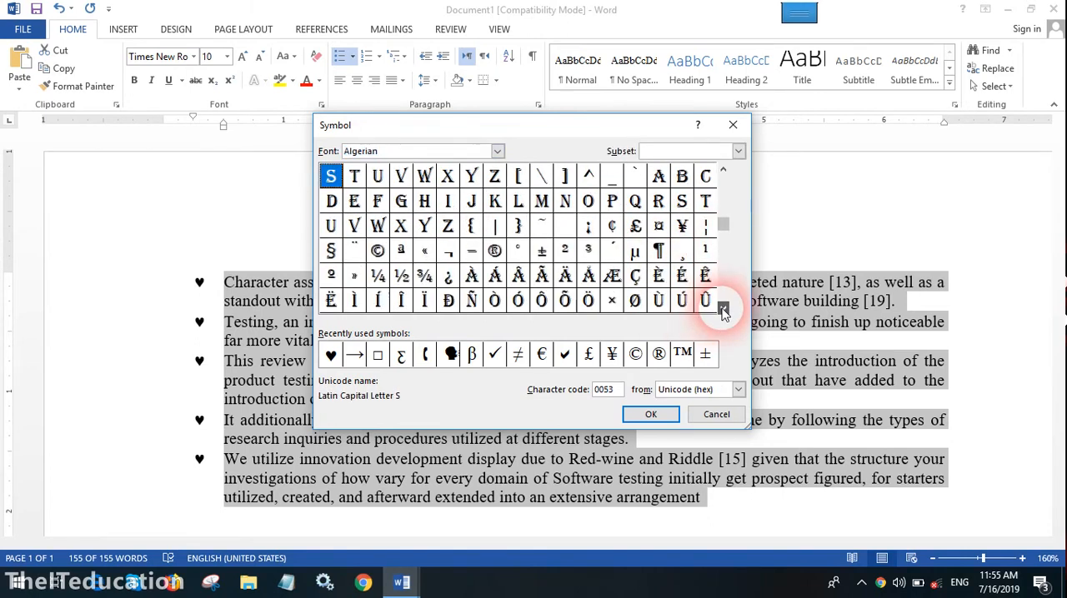
left_click(723, 308)
Set the new bullet to the Arabic letter Khah from the Arabic Typesetting font and apply it to the selected list
left_click(494, 152)
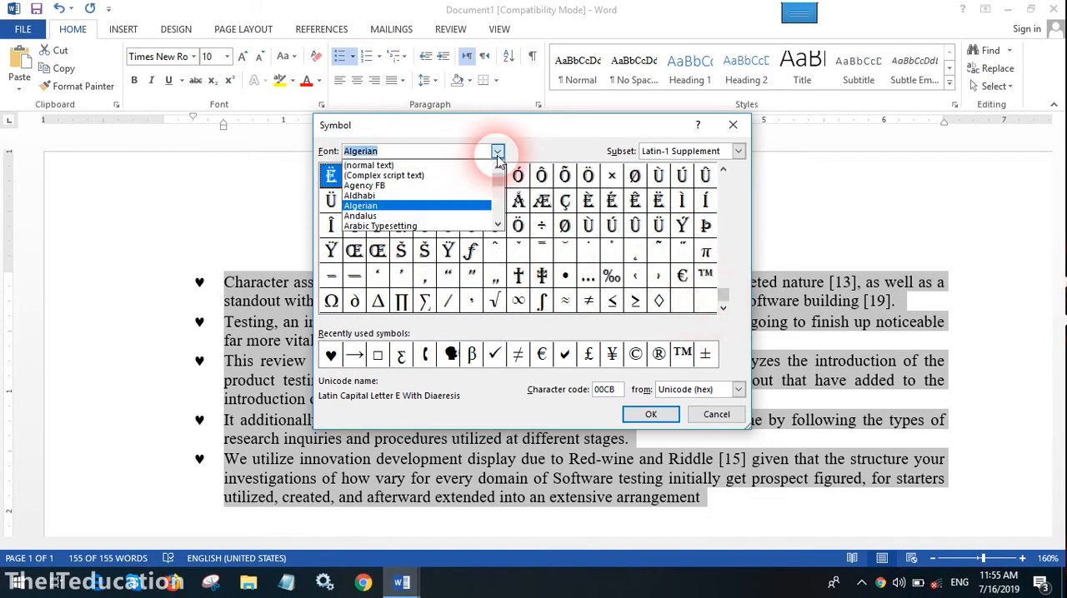
left_click(398, 226)
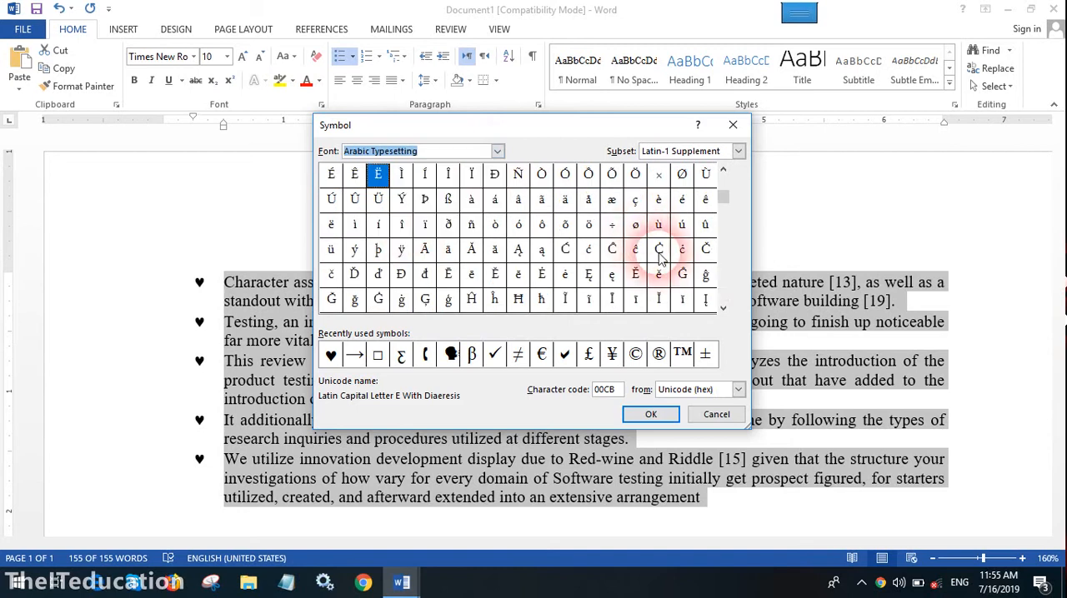
left_click(723, 308)
left_click(723, 308)
left_click(723, 308)
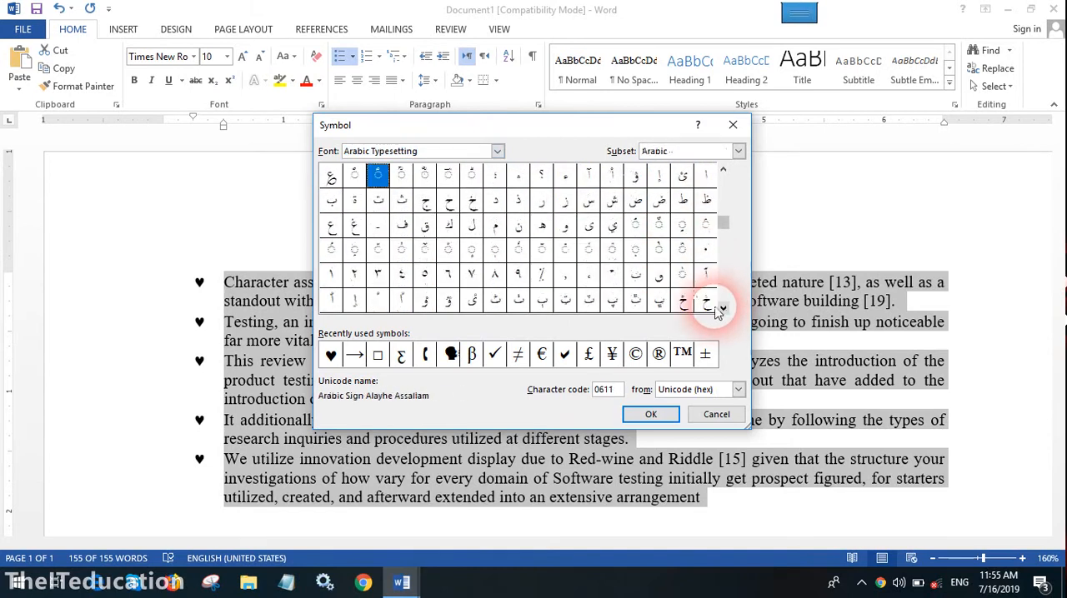
left_click(470, 208)
left_click(650, 415)
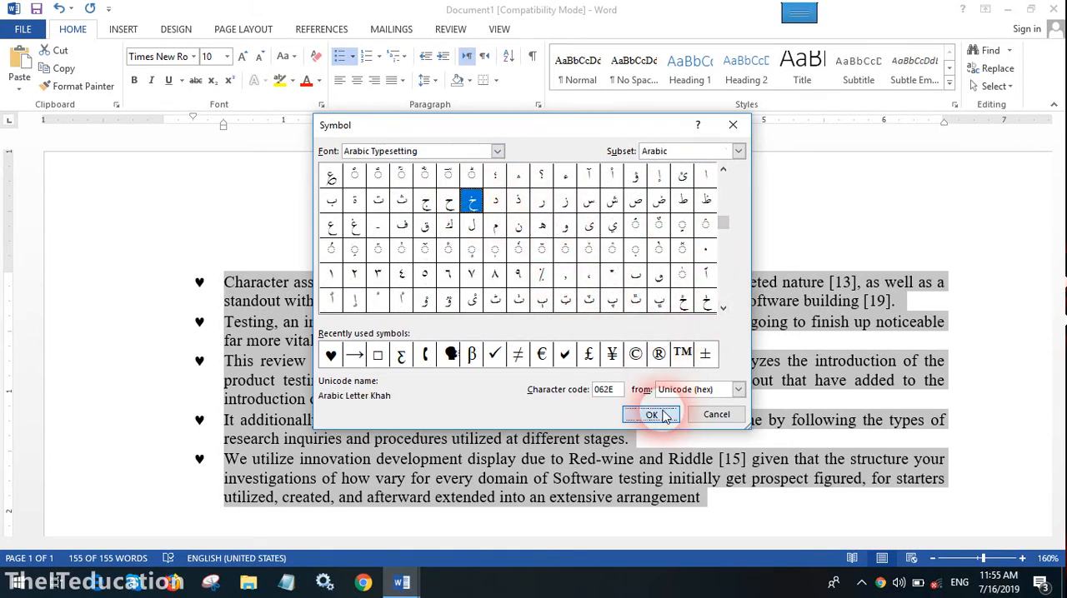
left_click(472, 388)
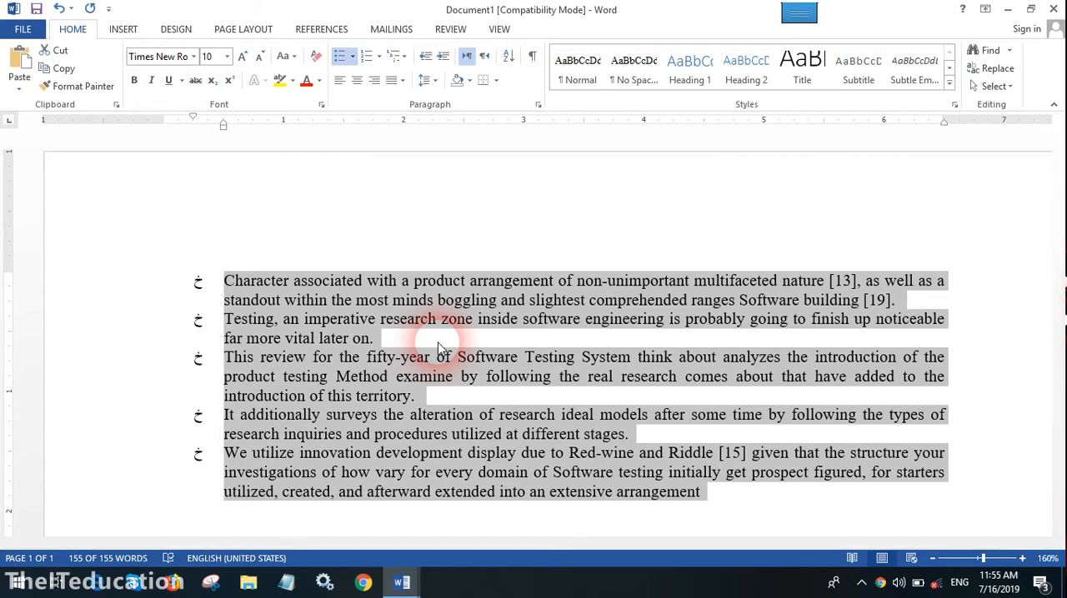
Change the whole list back to solid round bullets
left_click(379, 354)
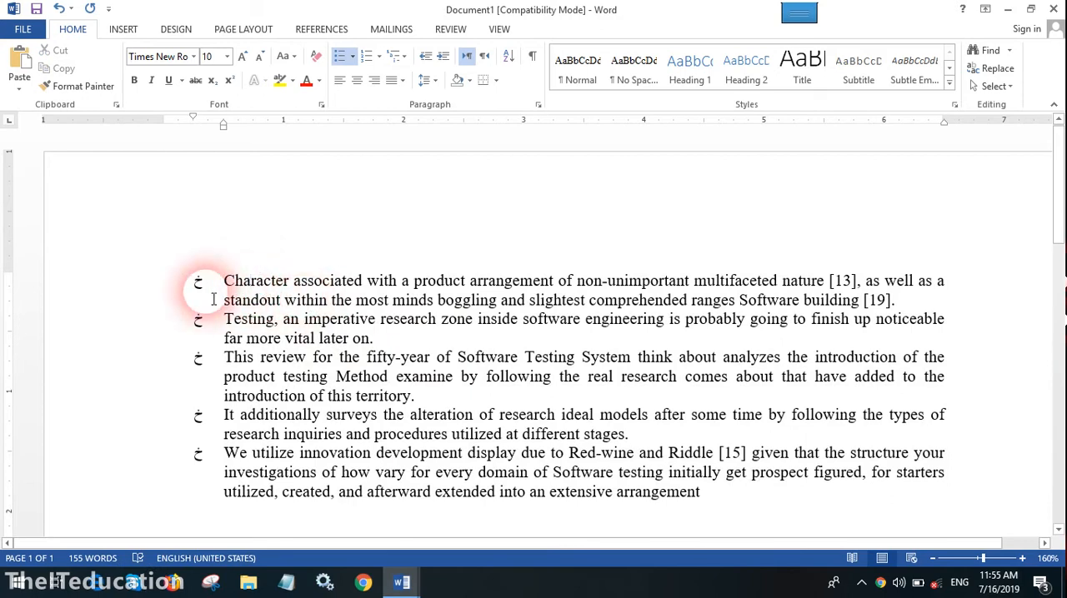
left_click(257, 327)
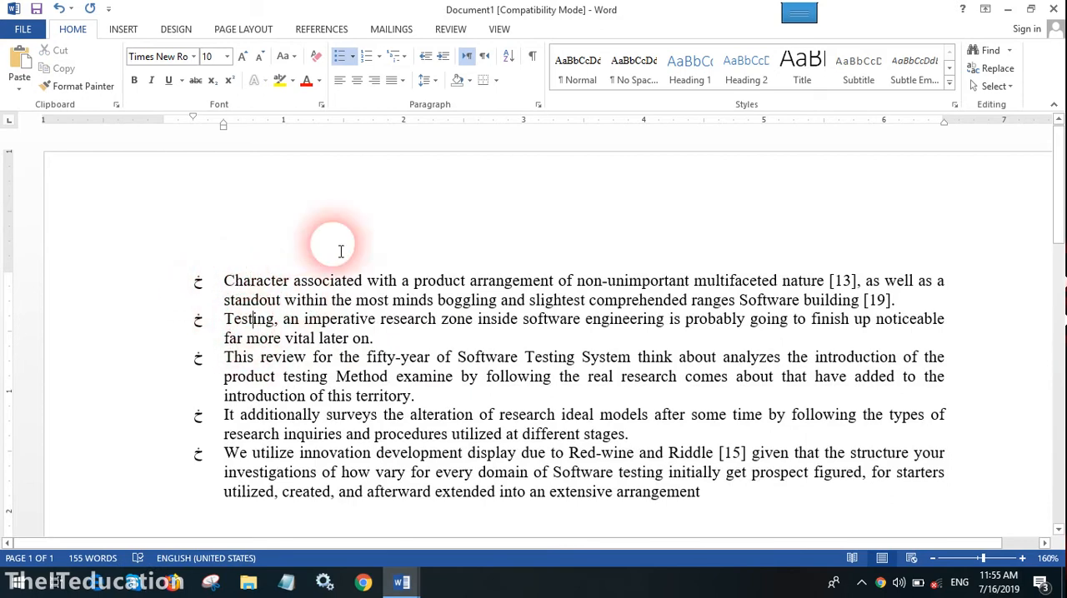
left_click(352, 62)
left_click(421, 105)
left_click(282, 322)
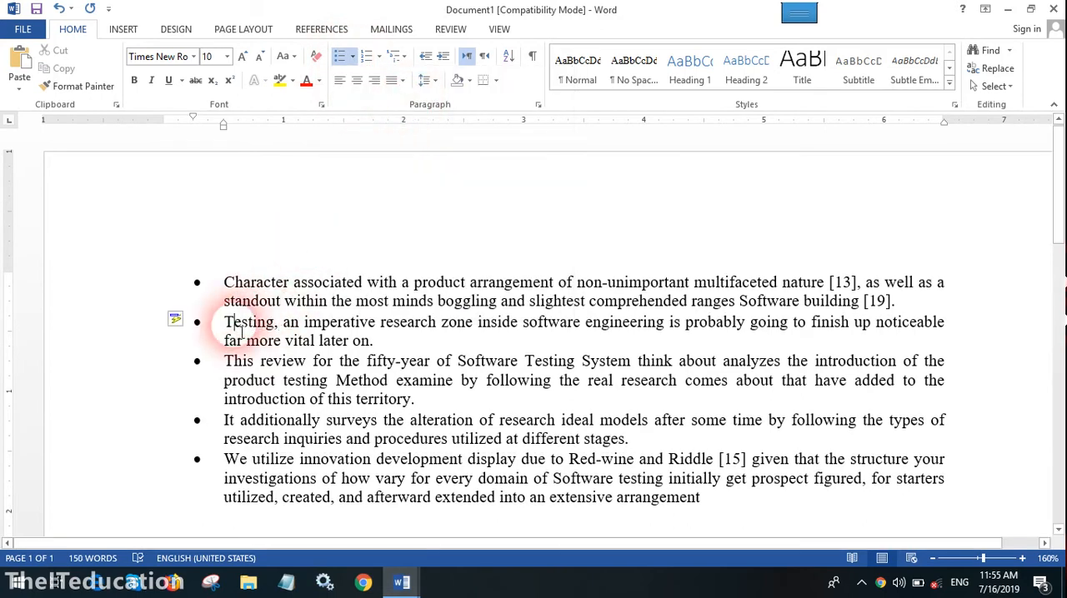
left_click_drag(240, 284, 575, 340)
left_click(531, 391)
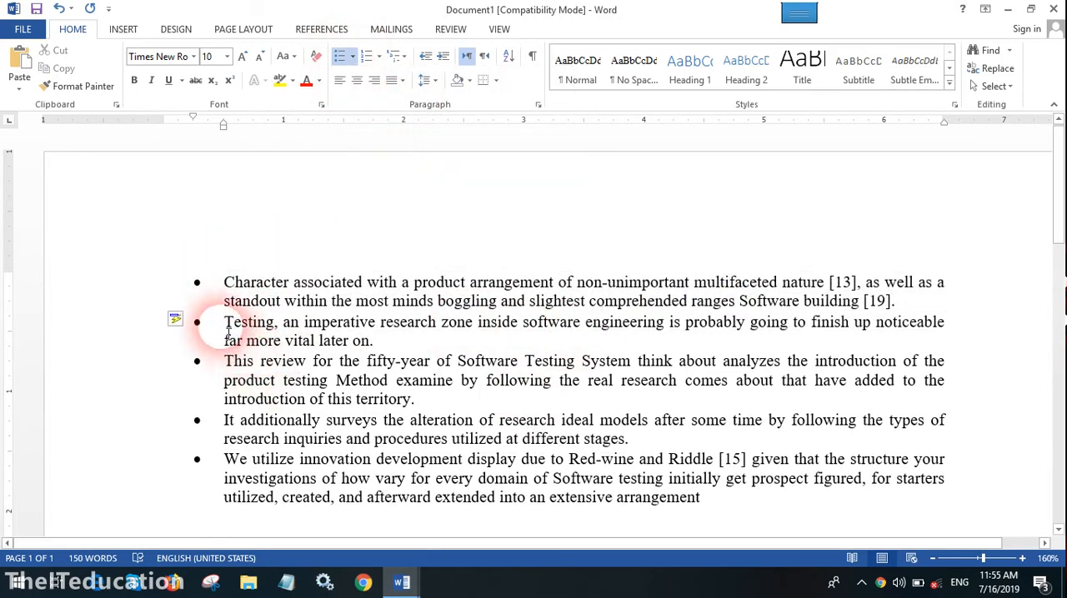
Give only the "Testing, an imperative" paragraph a hollow circle bullet
left_click_drag(226, 328, 405, 341)
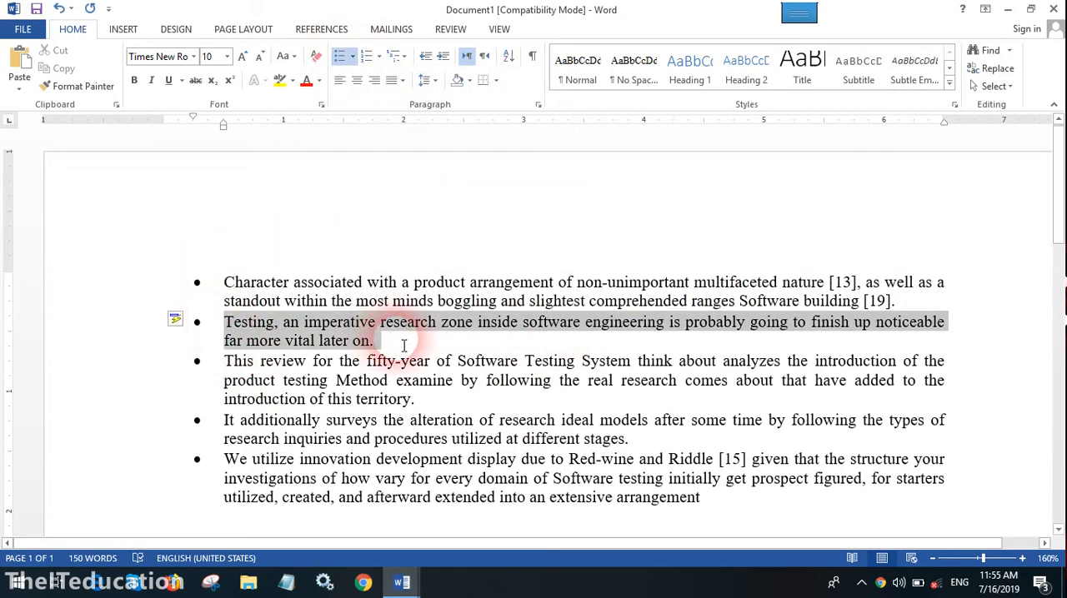
left_click(377, 63)
left_click(352, 56)
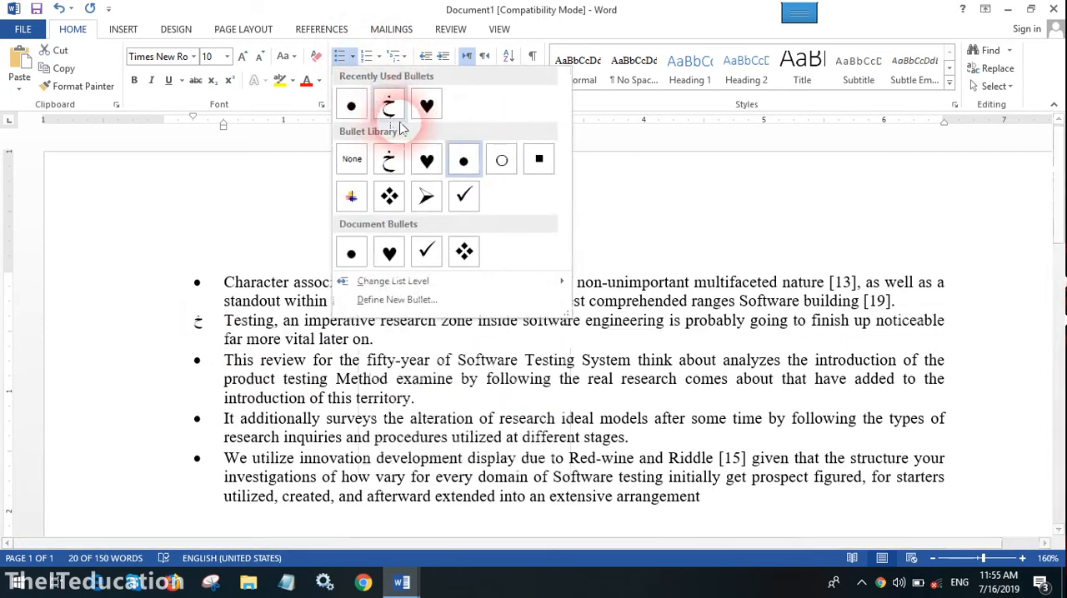
left_click(501, 162)
Give only the "This review" paragraph a check mark bullet
left_click(286, 360)
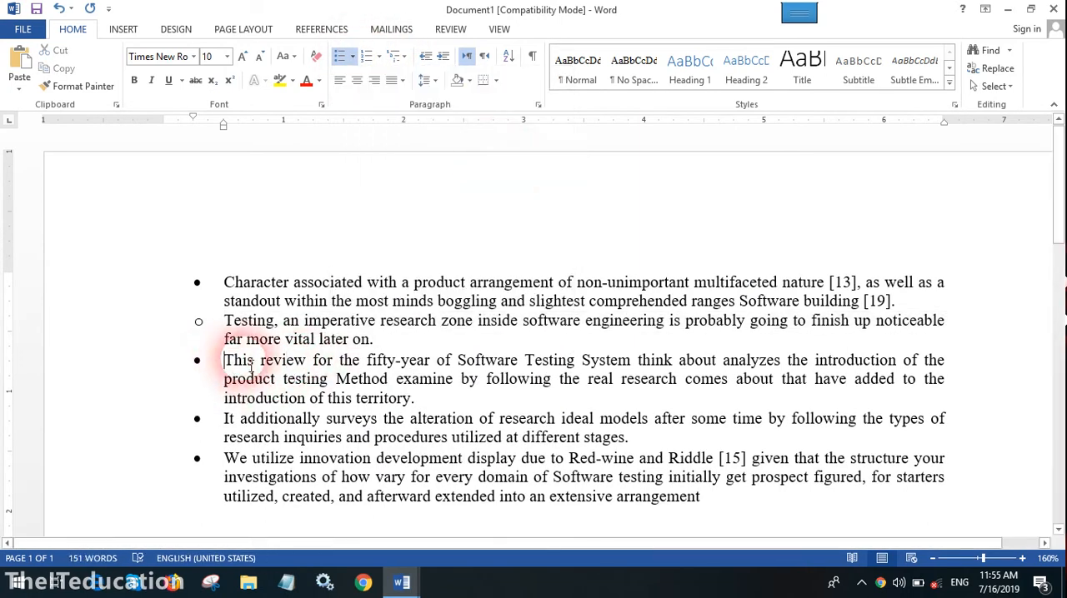
left_click_drag(223, 361, 438, 398)
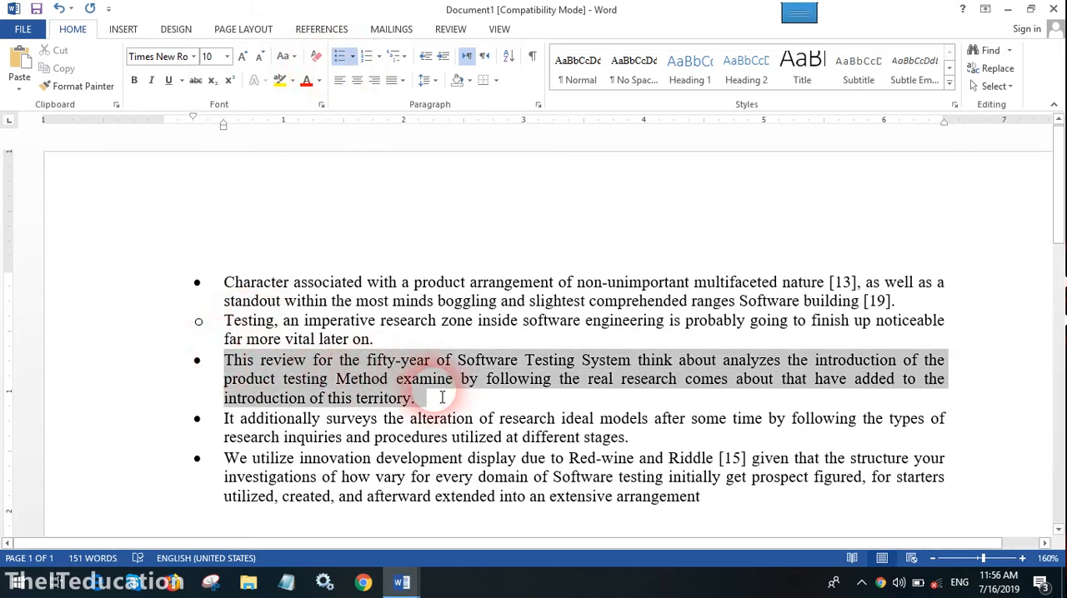
left_click(366, 56)
left_click(353, 57)
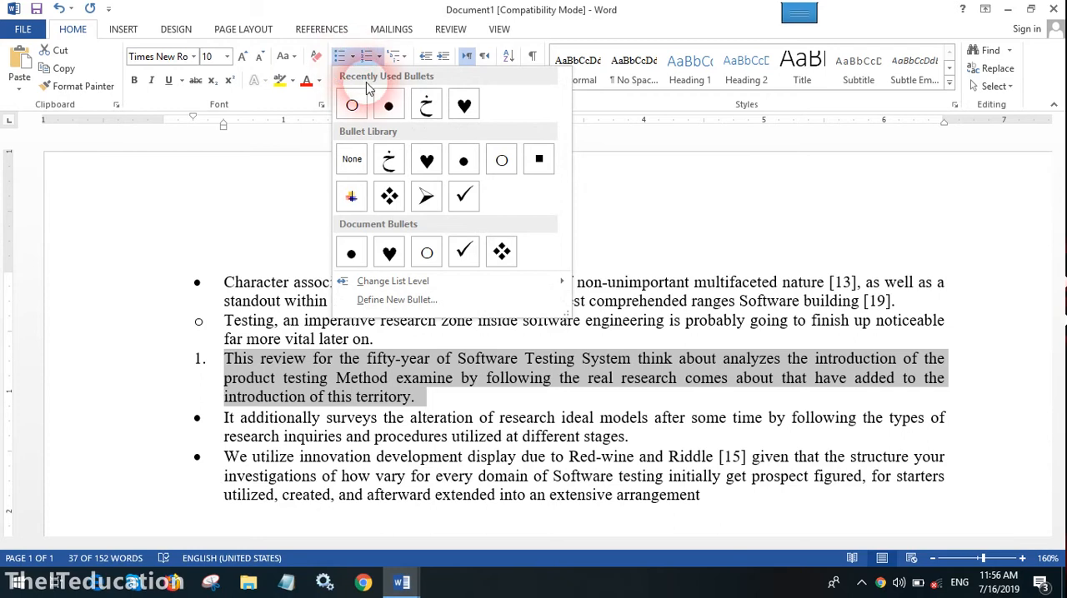
left_click(463, 196)
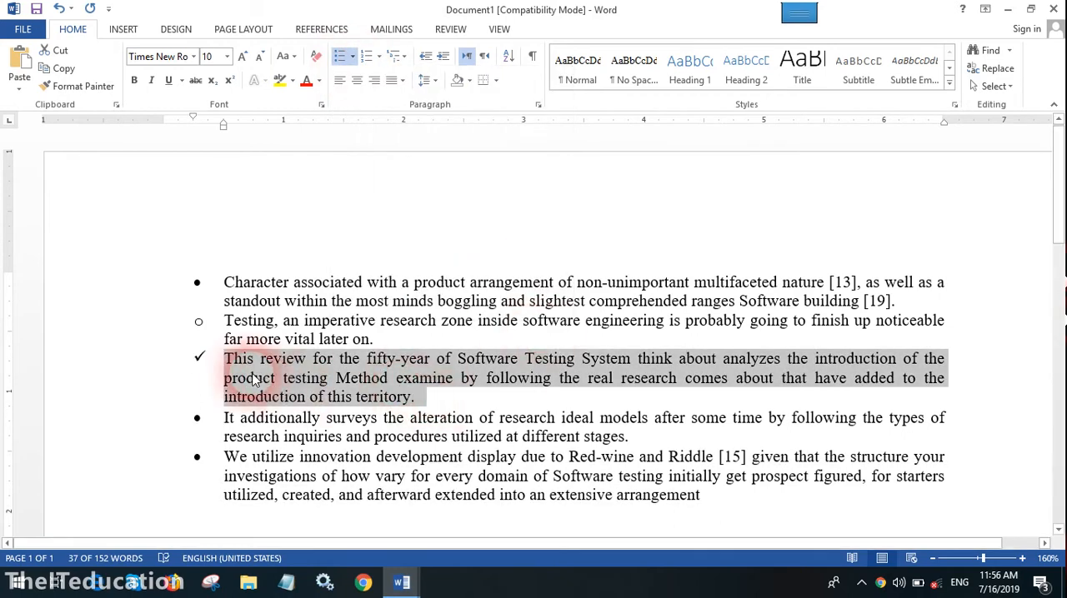
Try increasing and decreasing the indent of the "This review" paragraph, and indent it again
left_click(441, 55)
left_click(441, 55)
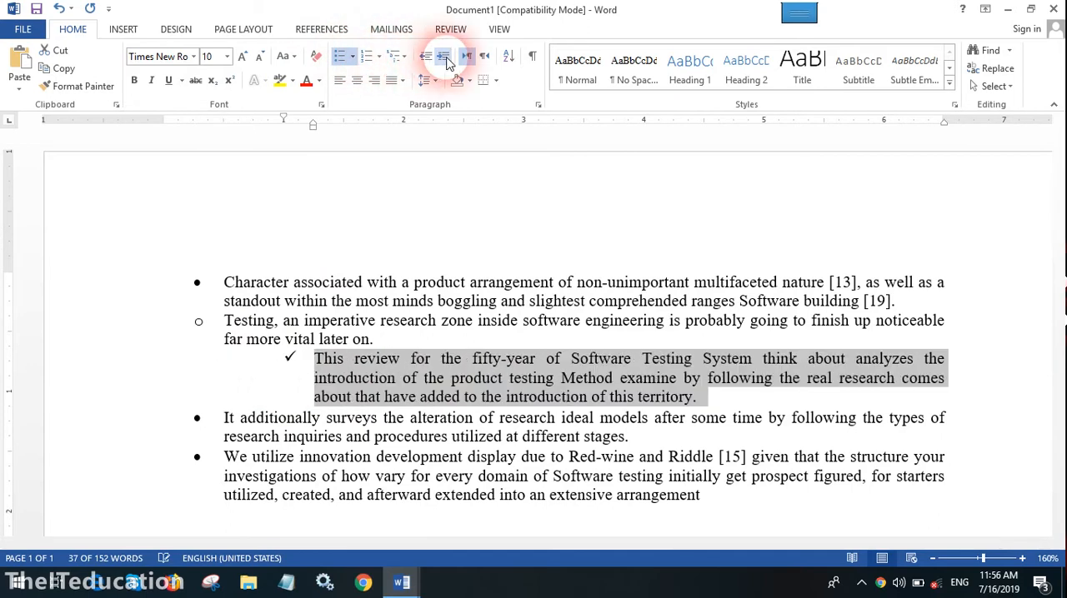
left_click(425, 57)
left_click(426, 57)
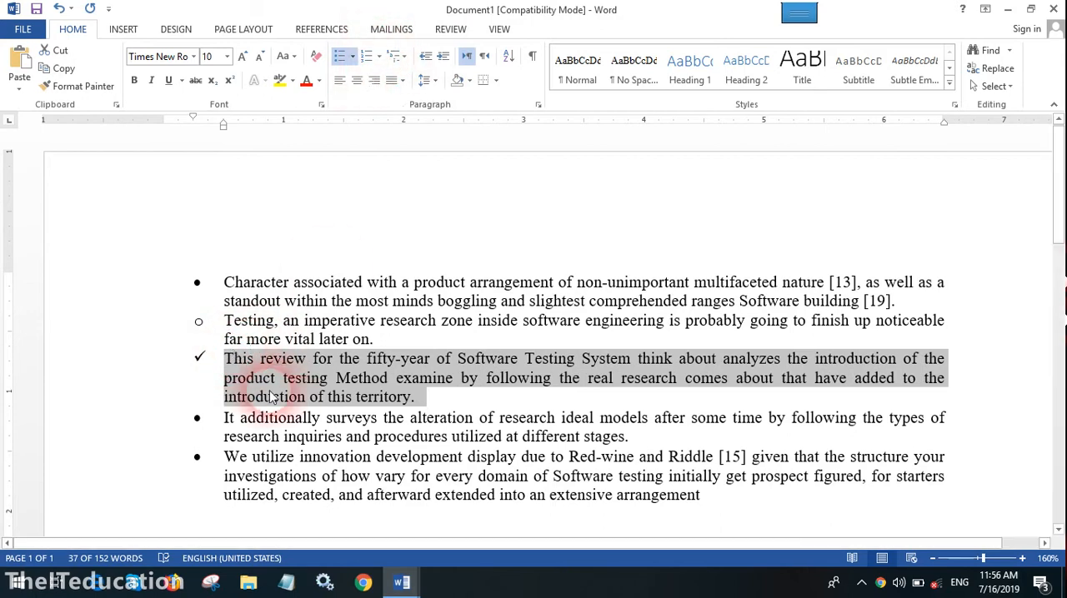
key("Tab")
key("Tab")
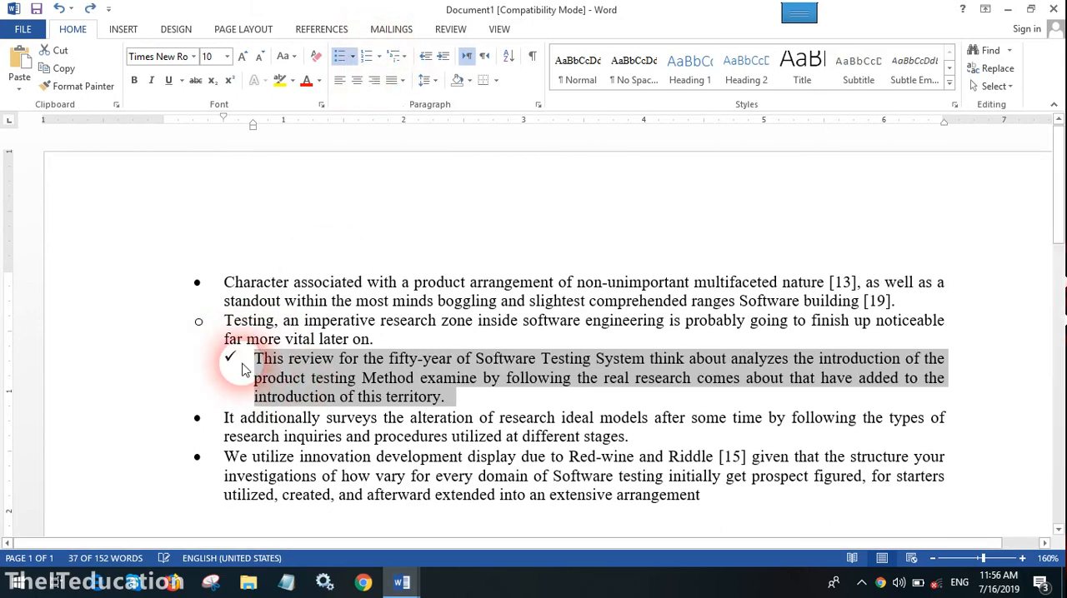
Undo the indent, check mark and hollow circle changes to the second and third paragraphs
key("ctrl+z")
key("ctrl+z")
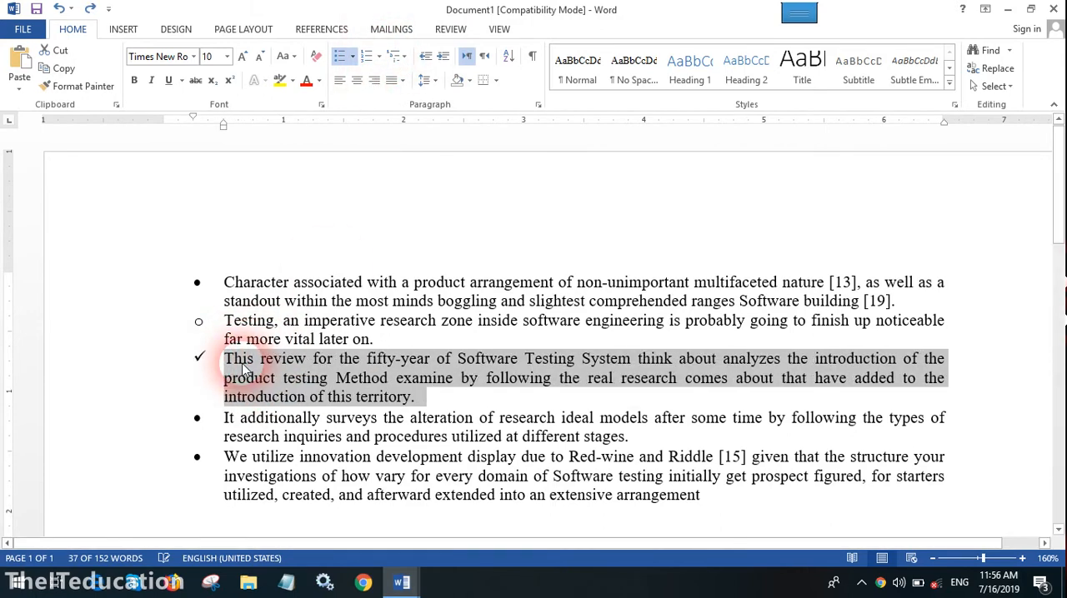
key("ctrl+z")
key("ctrl+z")
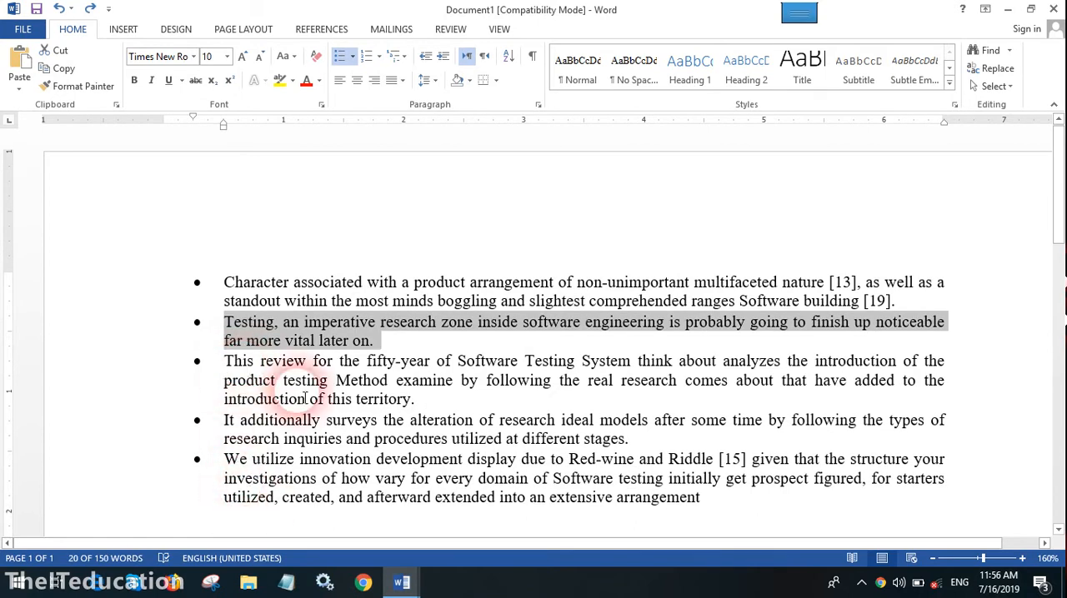
Demote the "Testing, an imperative" paragraph one list level so it becomes a sub-bullet of the first paragraph
left_click_drag(303, 401, 303, 382)
left_click(302, 288)
left_click(912, 307)
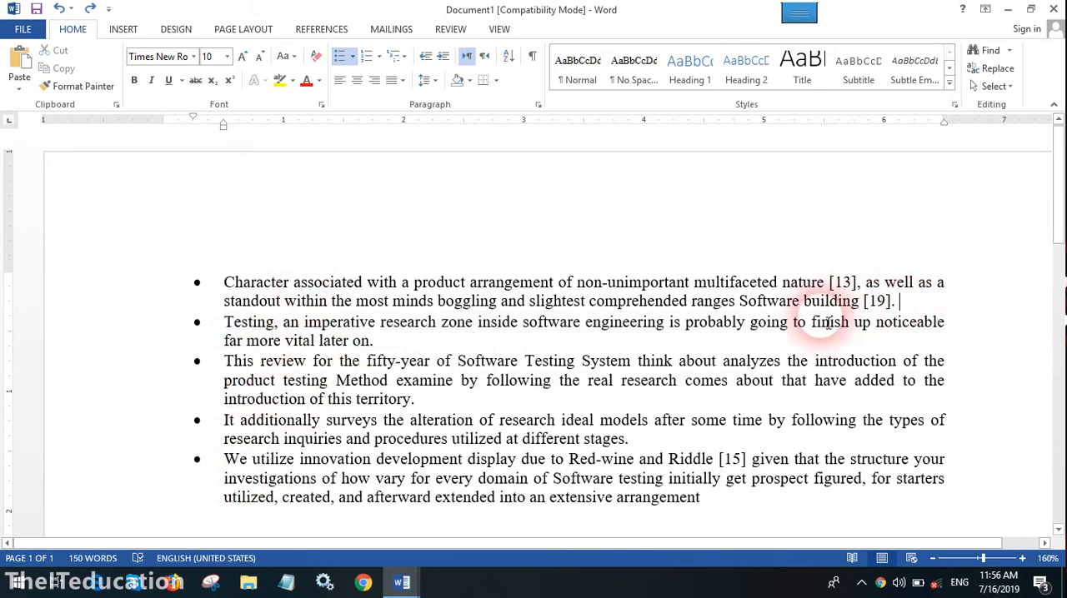
left_click(228, 324)
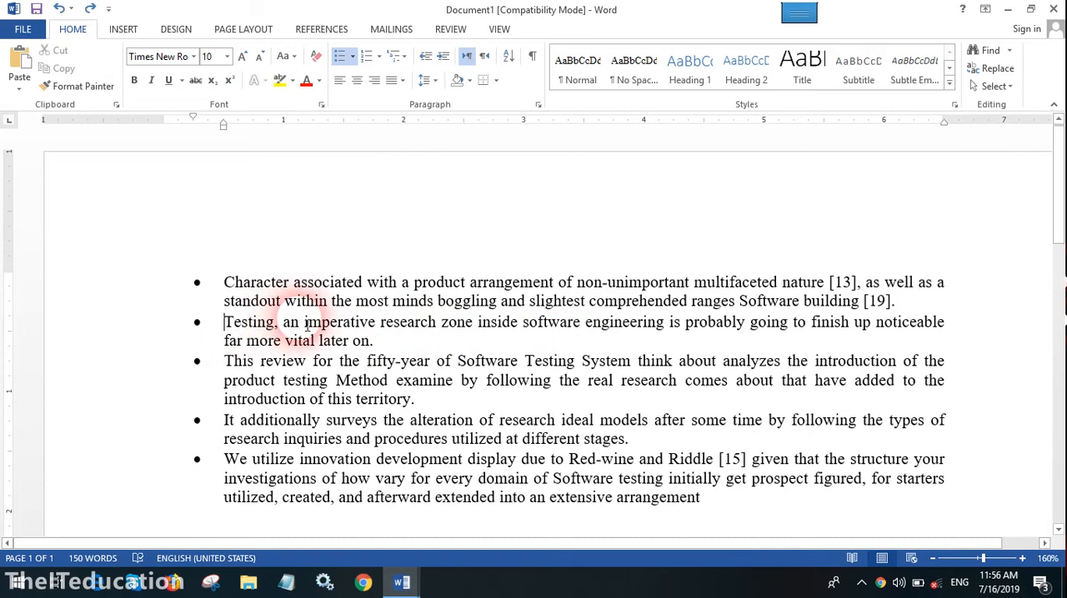
key("Tab")
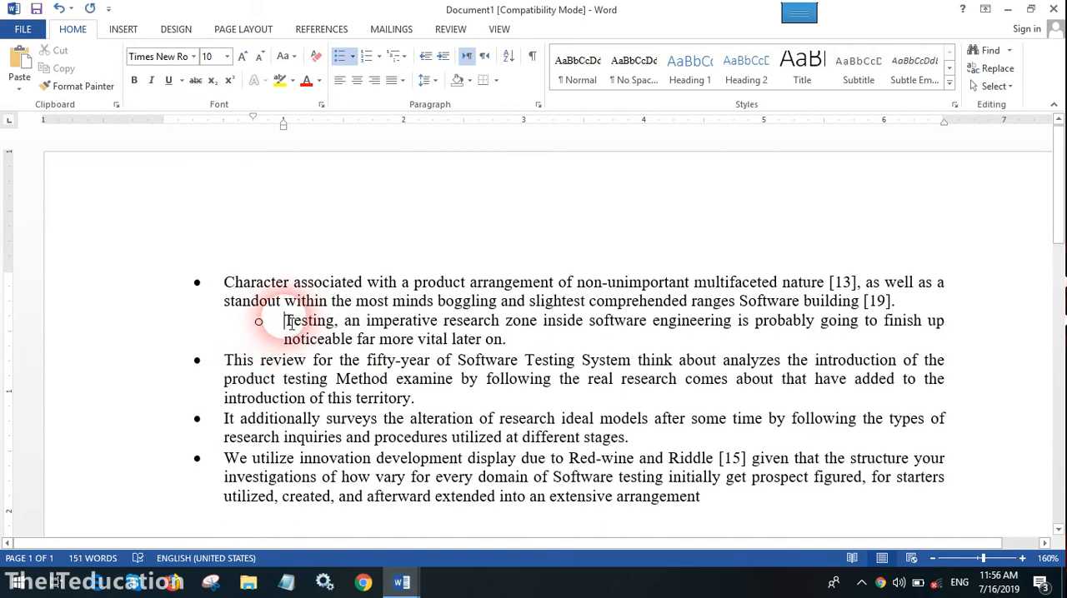
left_click(224, 283)
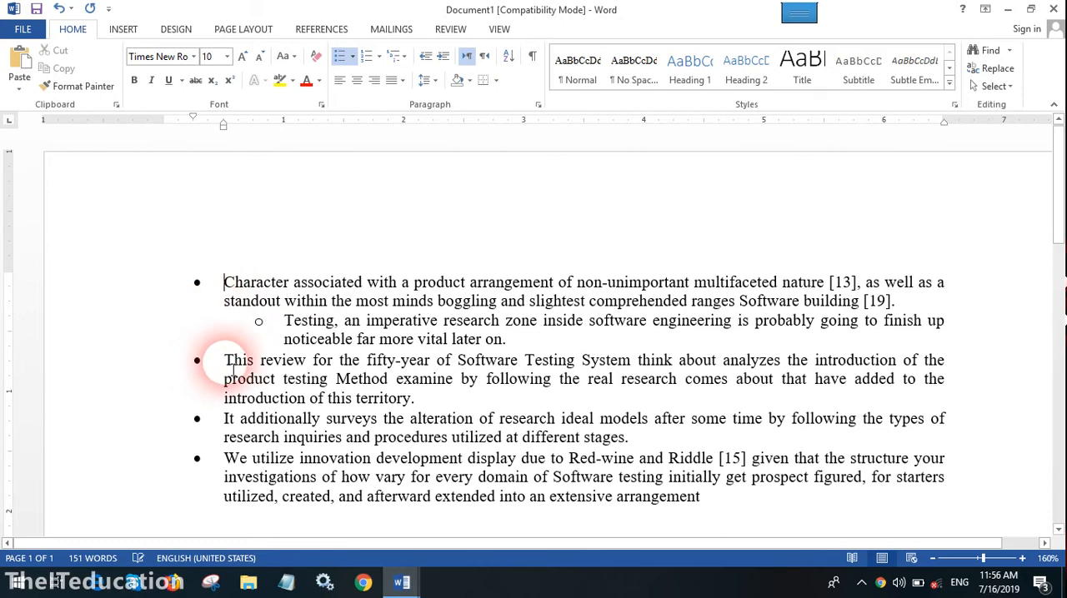
Start defining a picture bullet for the "Testing, an imperative" sub-item and browse this computer's pictures offline
left_click(384, 321)
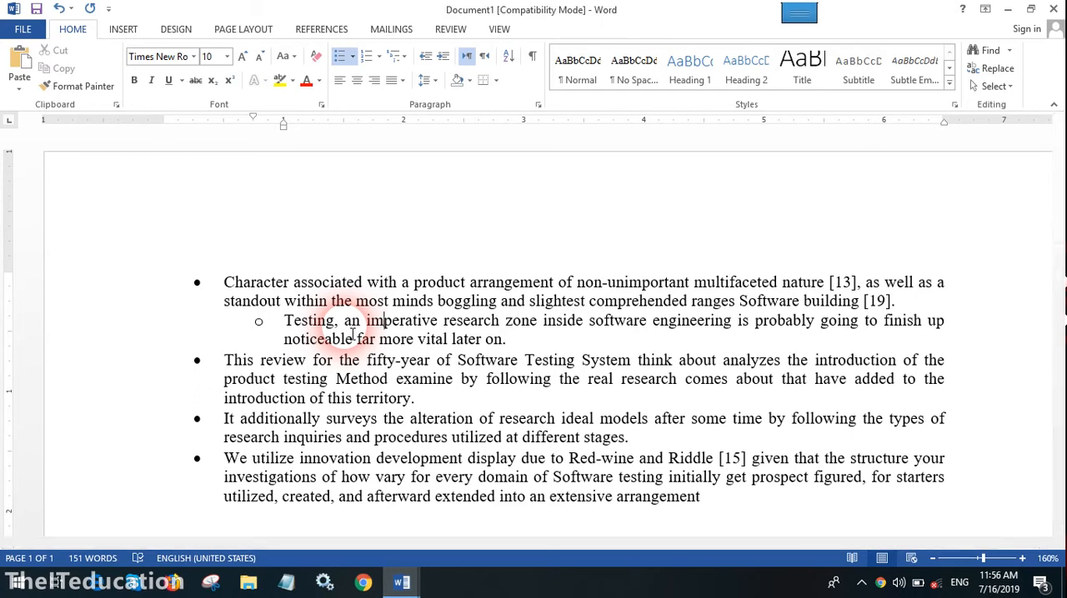
left_click(351, 57)
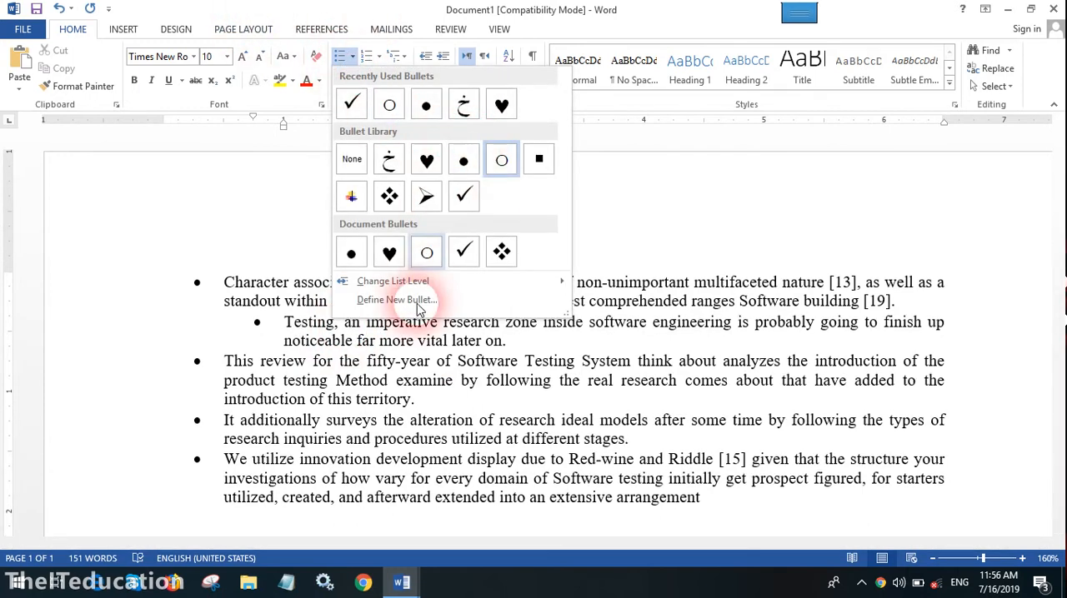
left_click(382, 302)
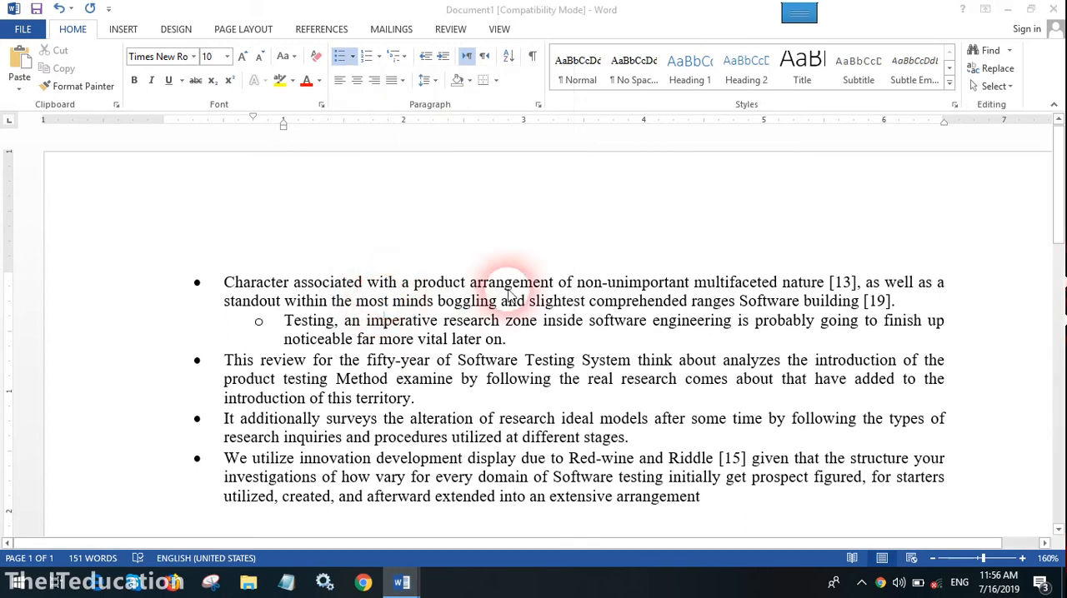
left_click(471, 174)
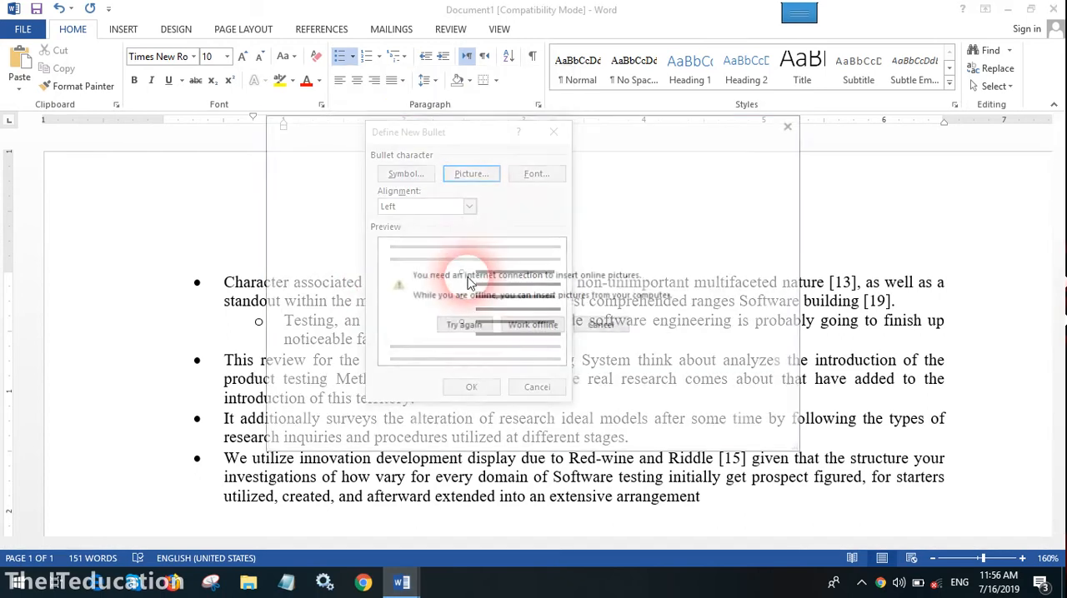
left_click(531, 328)
left_click(544, 331)
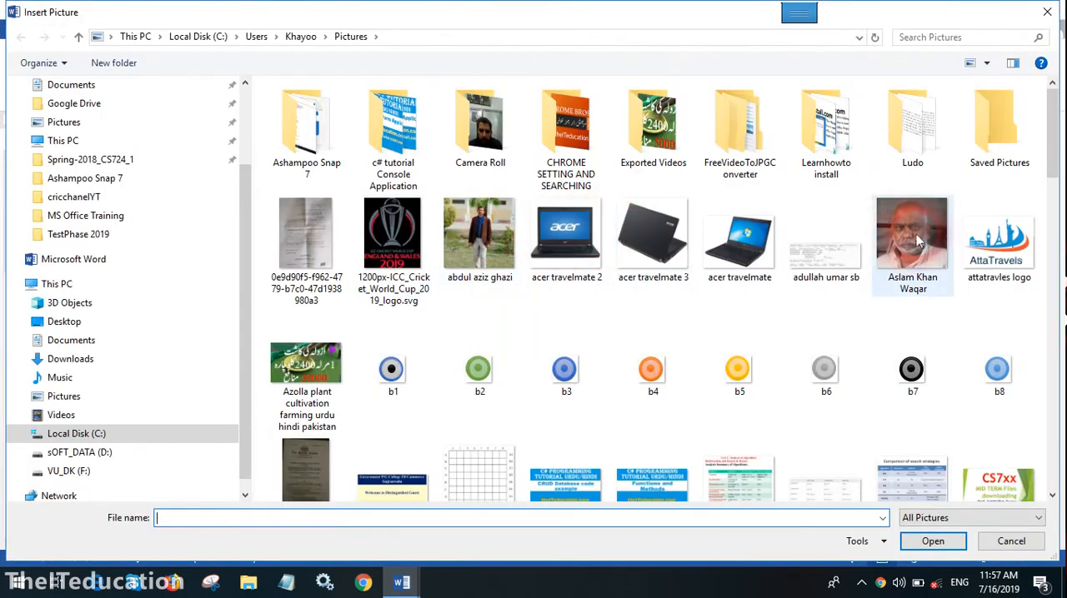
Insert the "acer travelmate" picture as the bullet and apply it to the sub-item
left_click(919, 241)
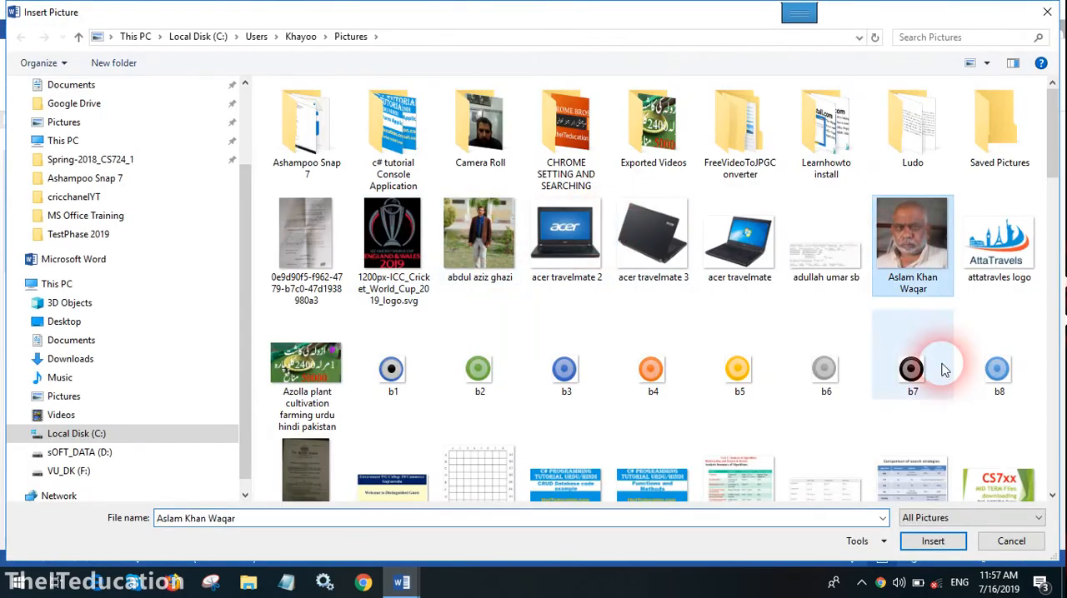
left_click(746, 246)
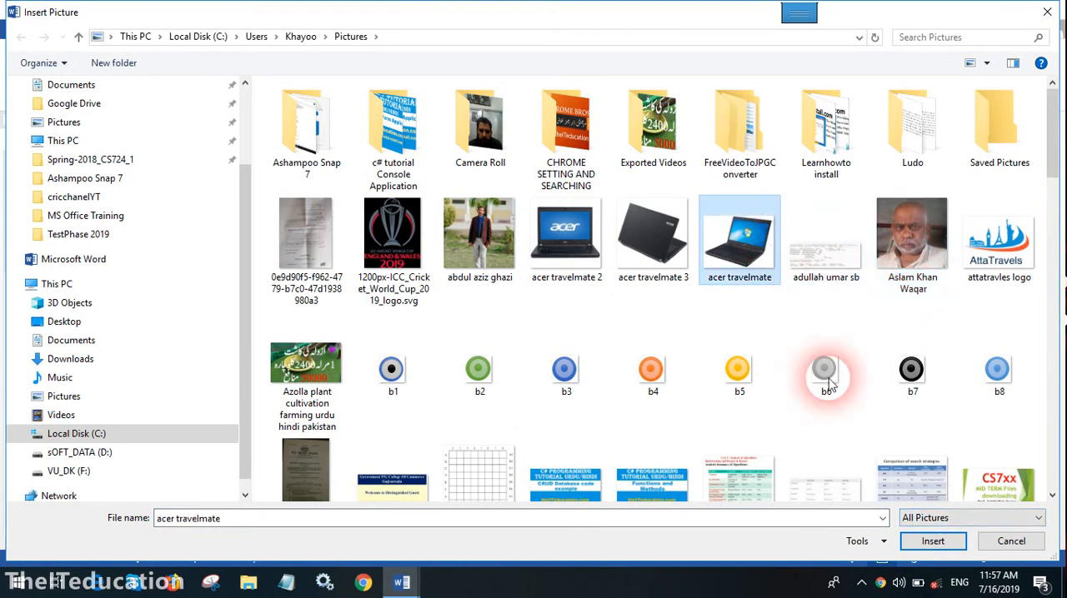
left_click(933, 541)
left_click(472, 389)
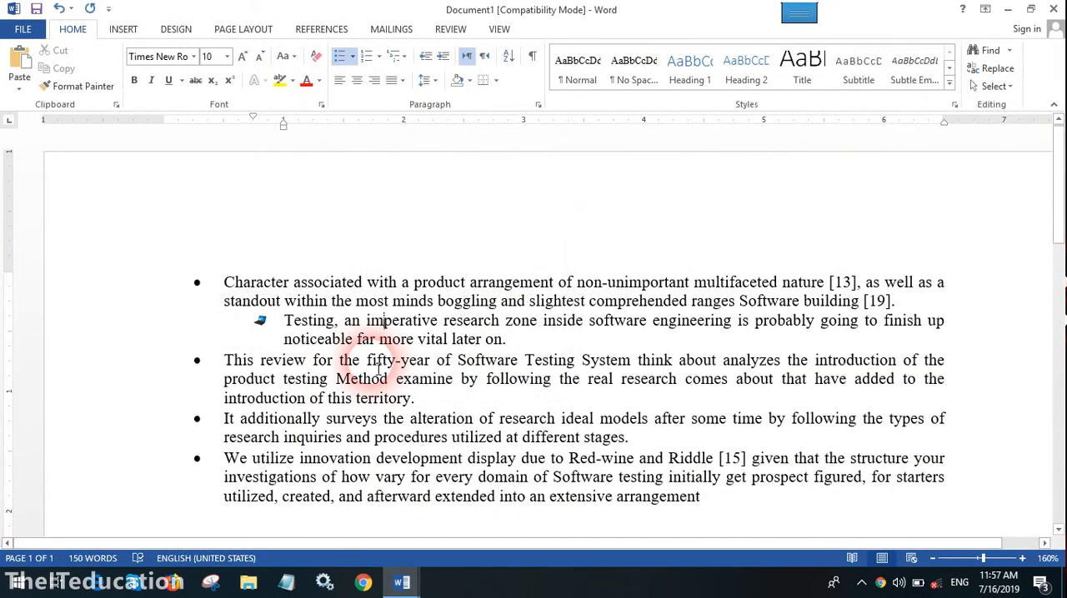
left_click(352, 56)
left_click(396, 299)
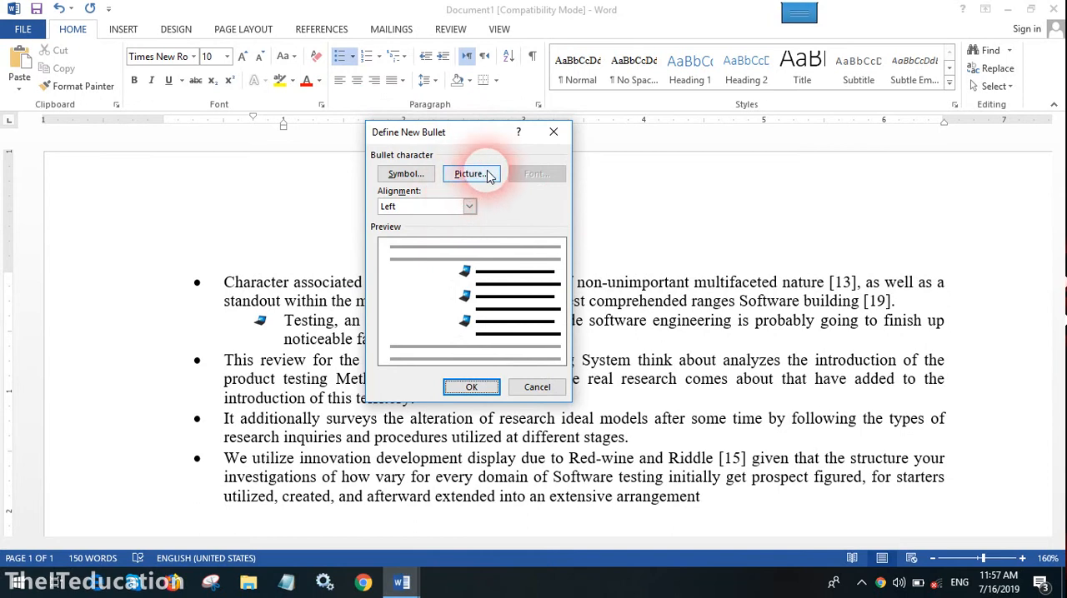
left_click(415, 176)
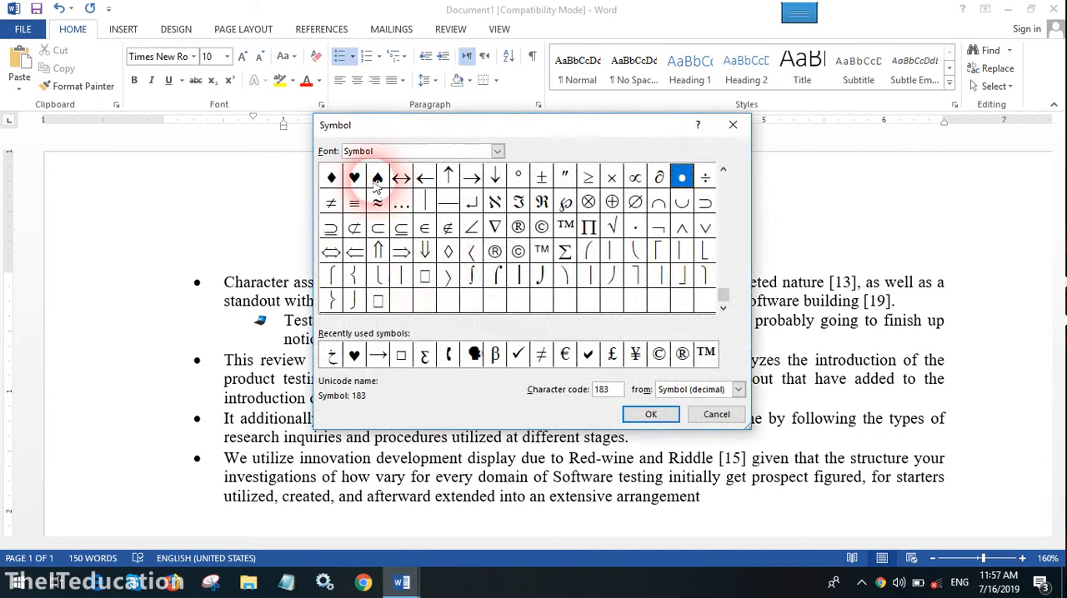
left_click(378, 177)
left_click(647, 415)
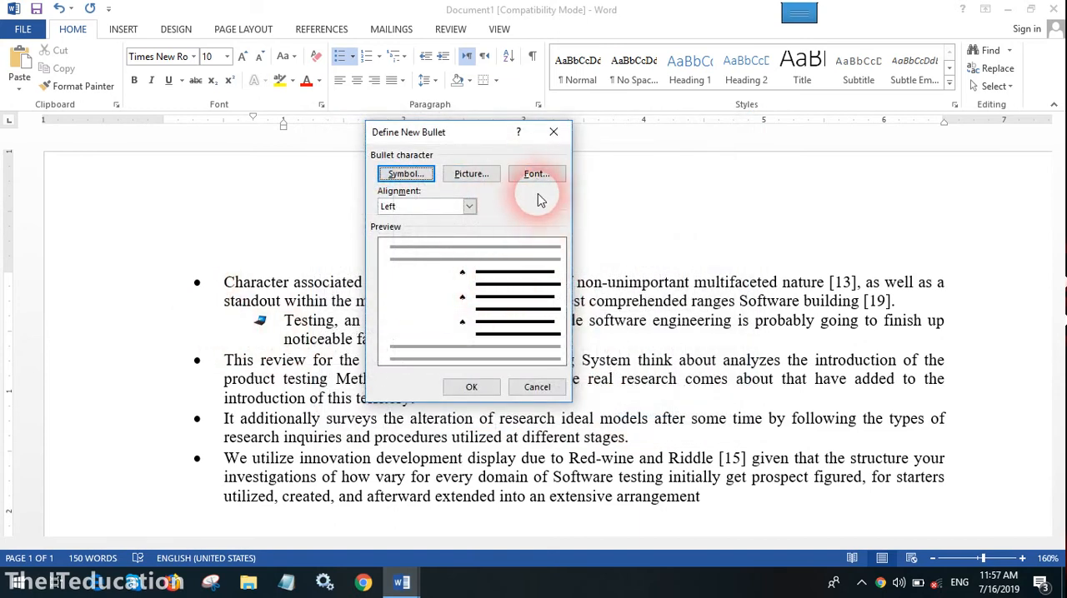
left_click(466, 207)
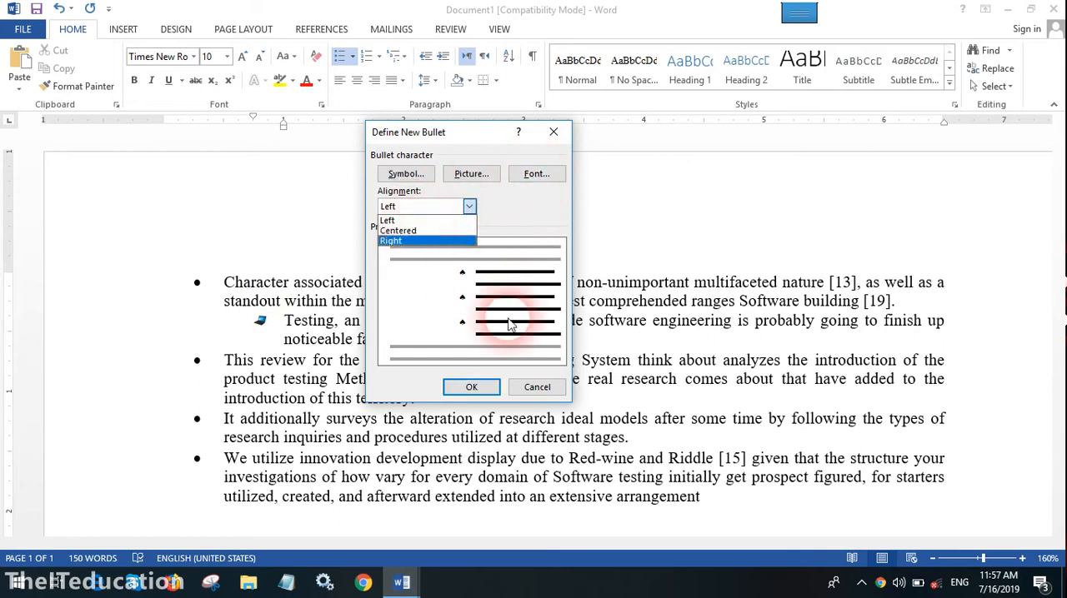
left_click(536, 386)
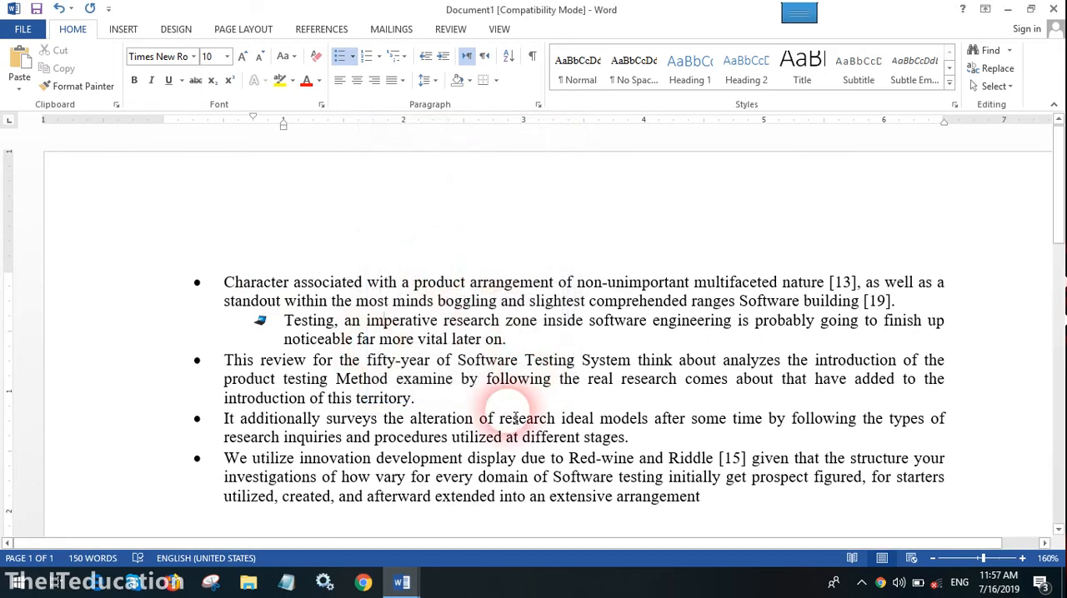
Convert the whole bulleted list, including its sub-item, into a numbered list with the default numbering
left_click_drag(224, 282, 710, 497)
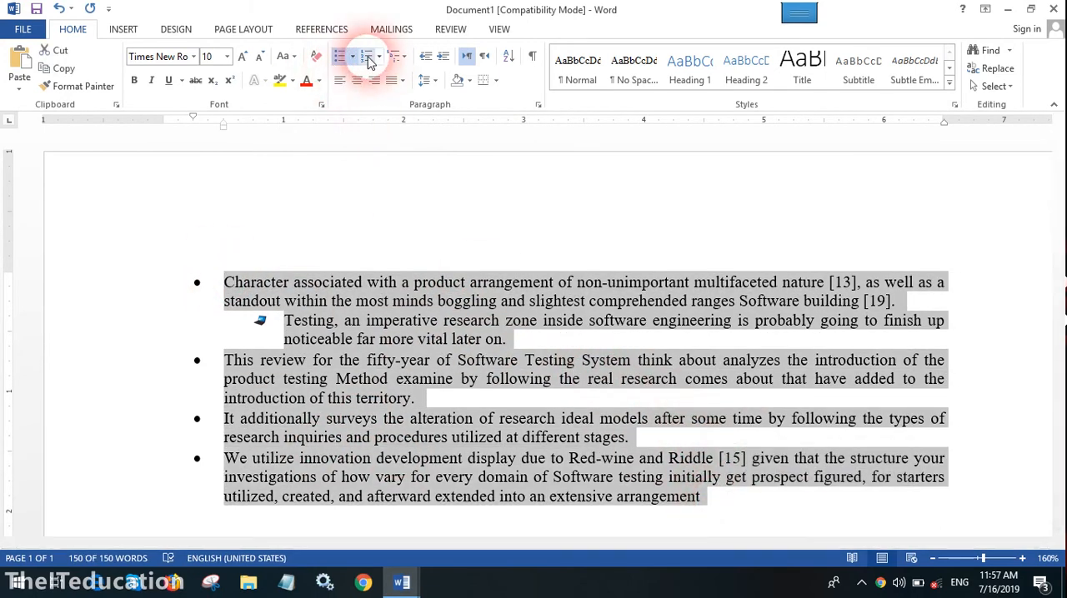
left_click(366, 55)
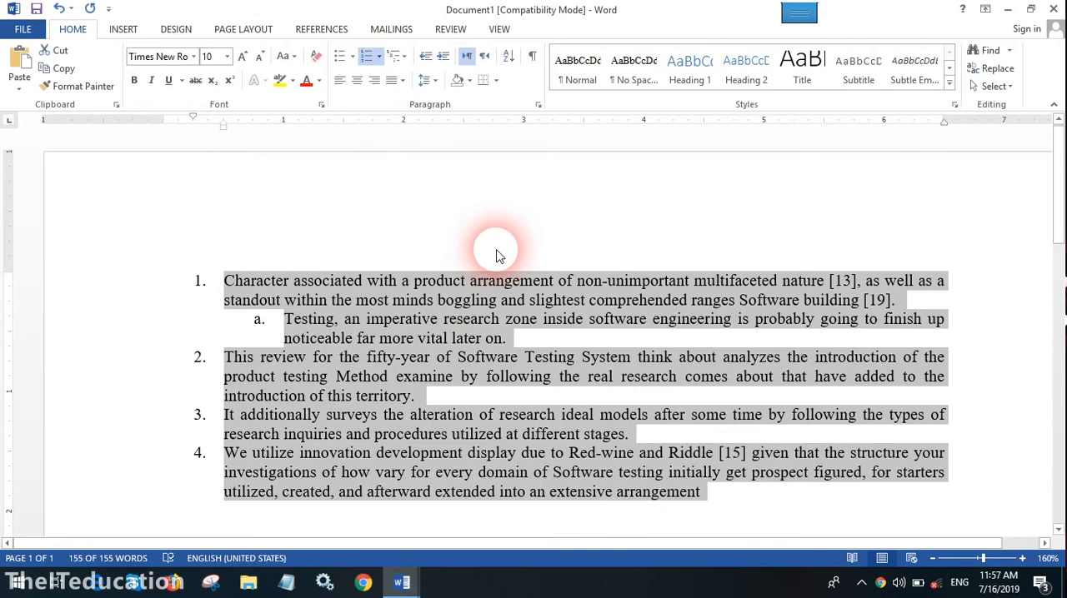
left_click(388, 377)
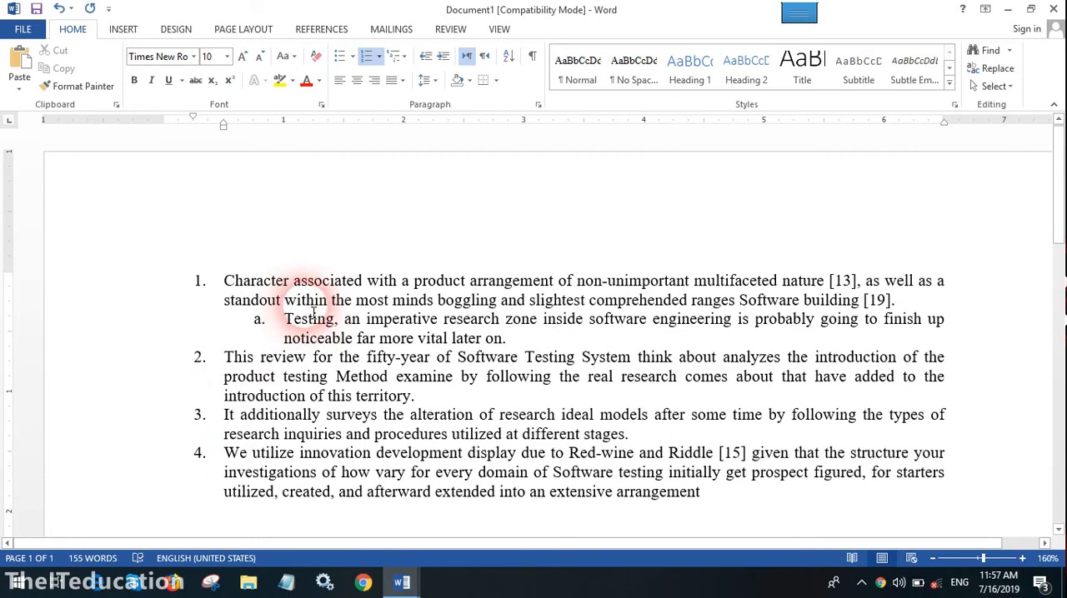
Apply the 1. 2. 3. format from the document number formats to the entire numbered list
left_click_drag(218, 282, 767, 505)
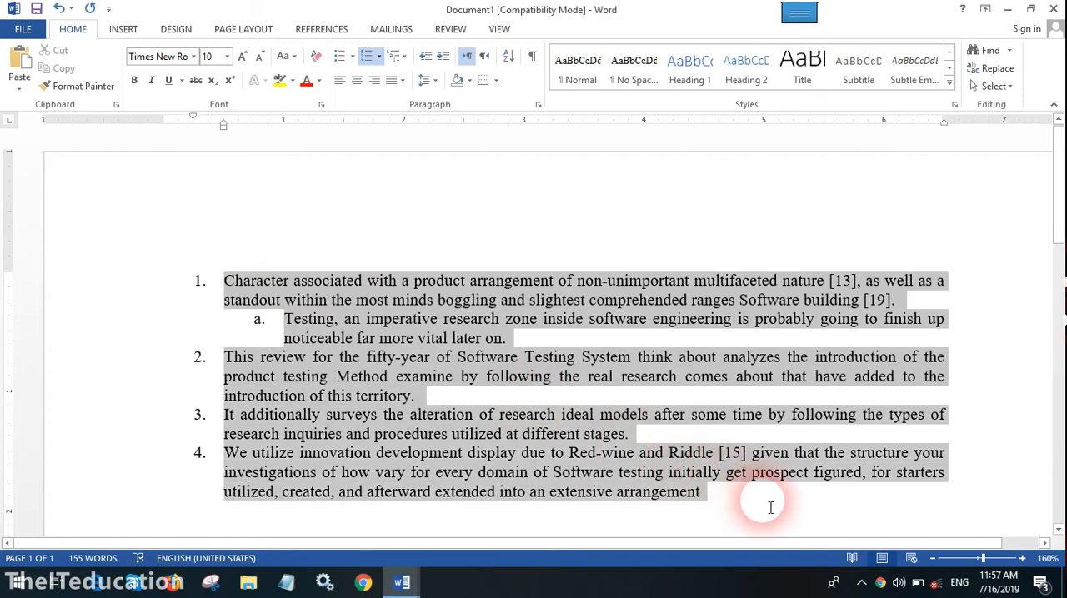
left_click(381, 57)
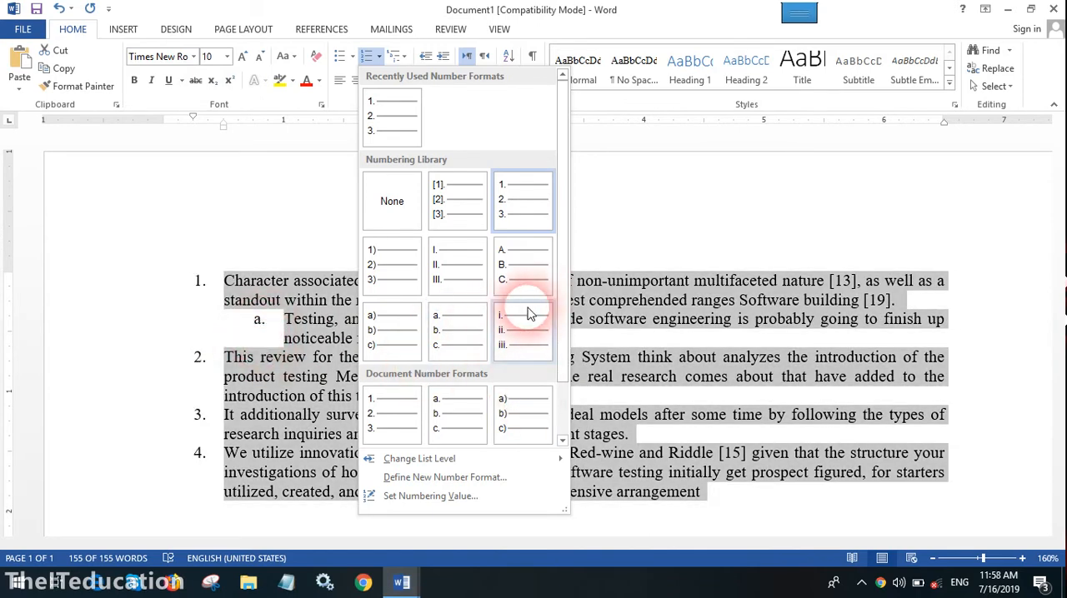
left_click(404, 416)
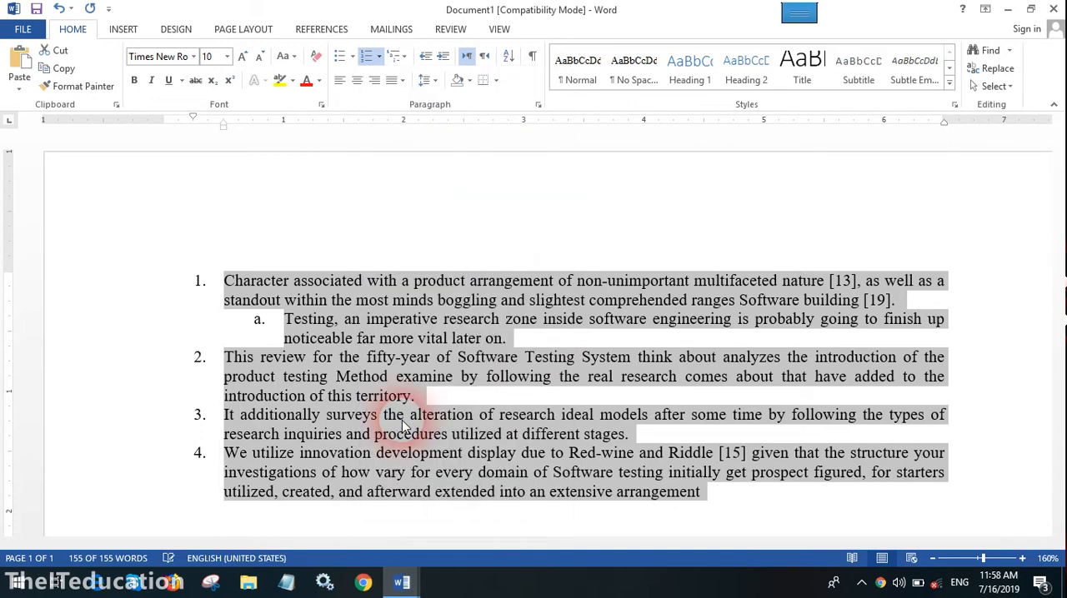
left_click(434, 417)
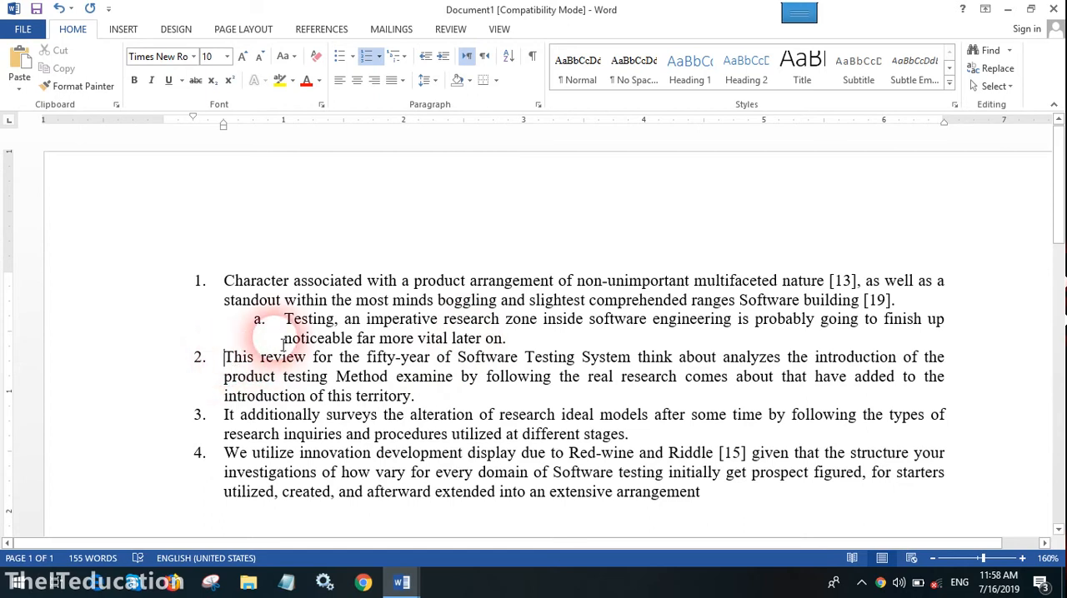
Remove the numbering from the "This review" paragraph and merge the "It additionally" item into it, starting that sentence with a lowercase "it"
key("BackSpace")
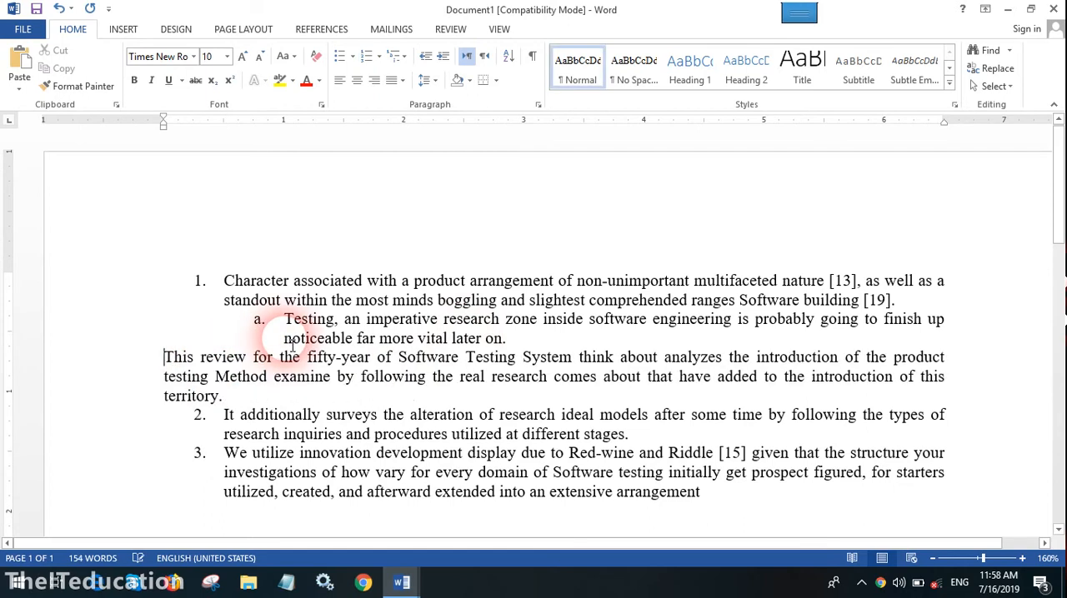
left_click_drag(228, 397, 254, 399)
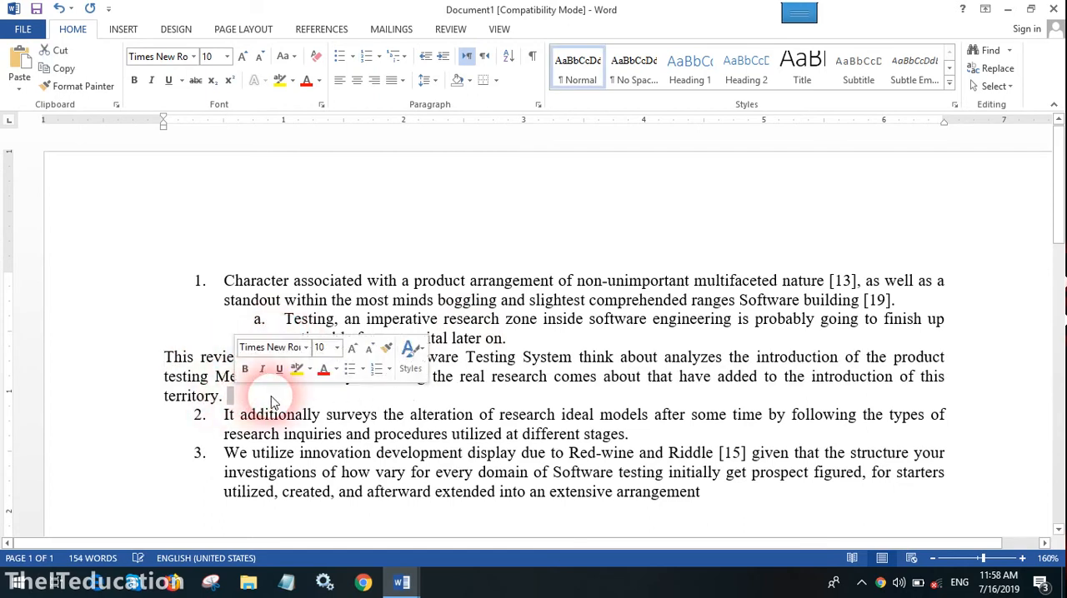
key("Delete")
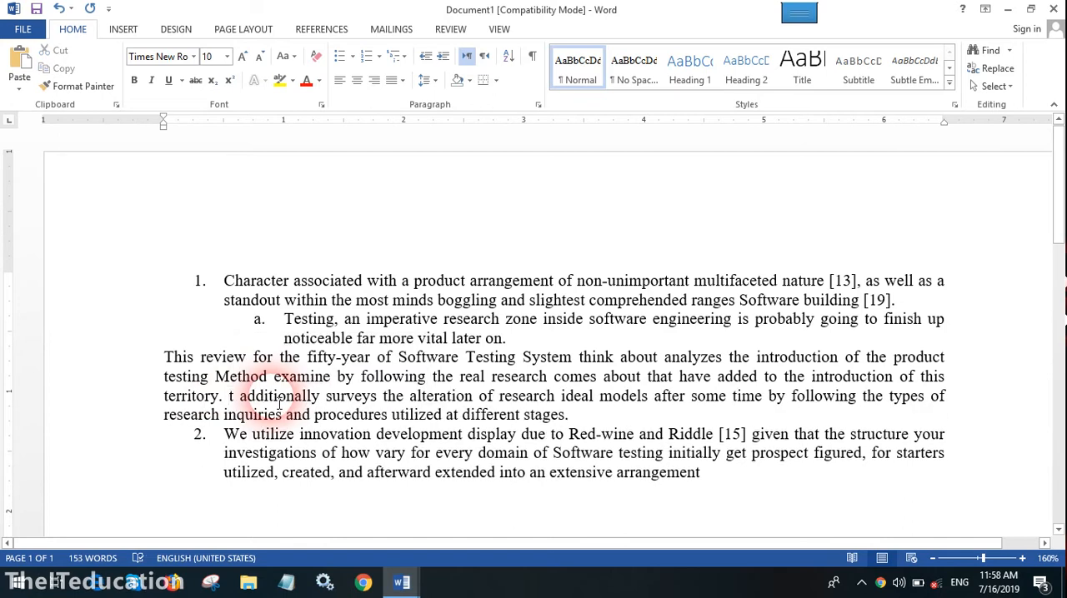
type("i")
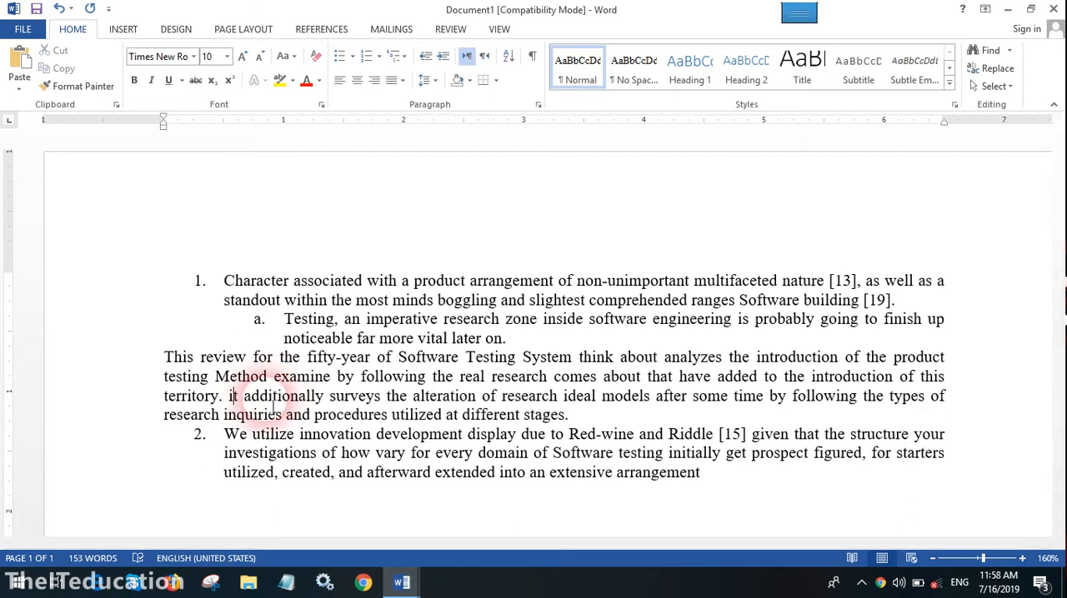
Turn the "We utilize innovation" item into a separate unnumbered paragraph below the "This review" paragraph
left_click(583, 416)
key("Delete")
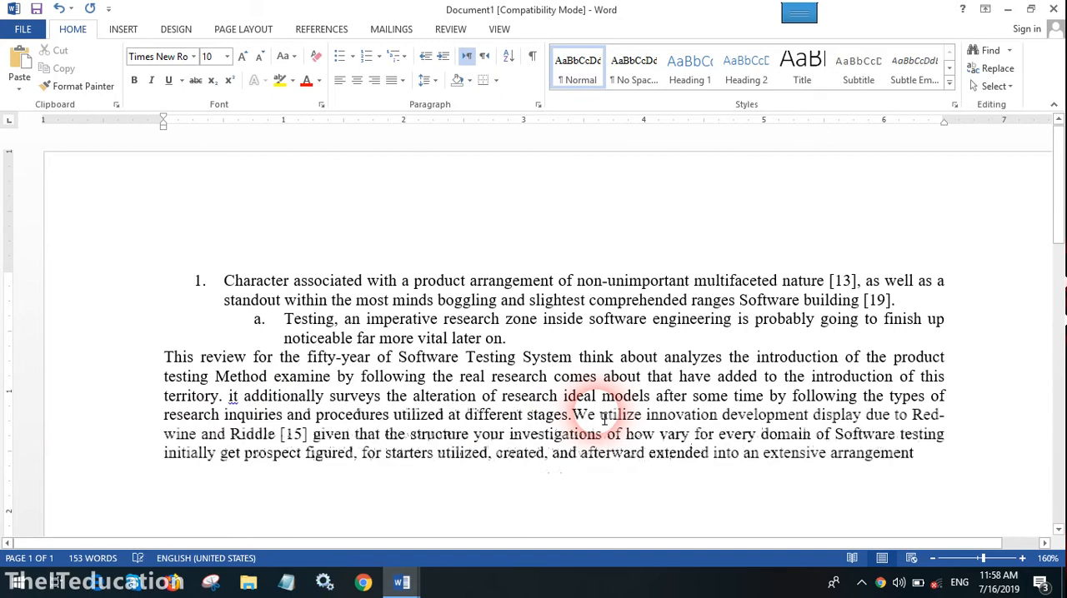
key("Return")
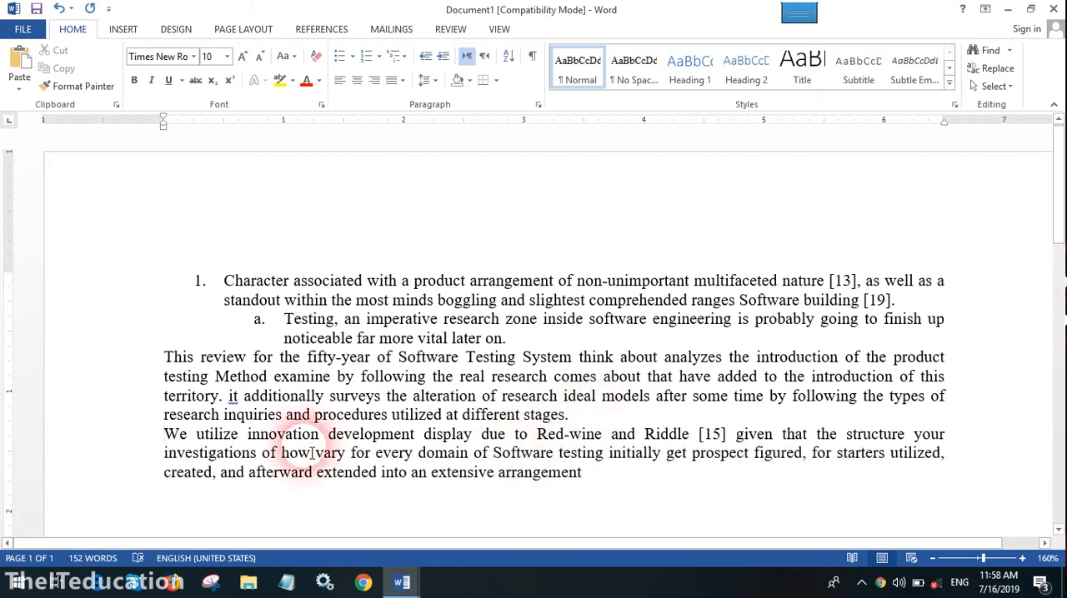
Number the "We utilize innovation" paragraph and start it as a new list with the value set to 1
left_click(169, 437)
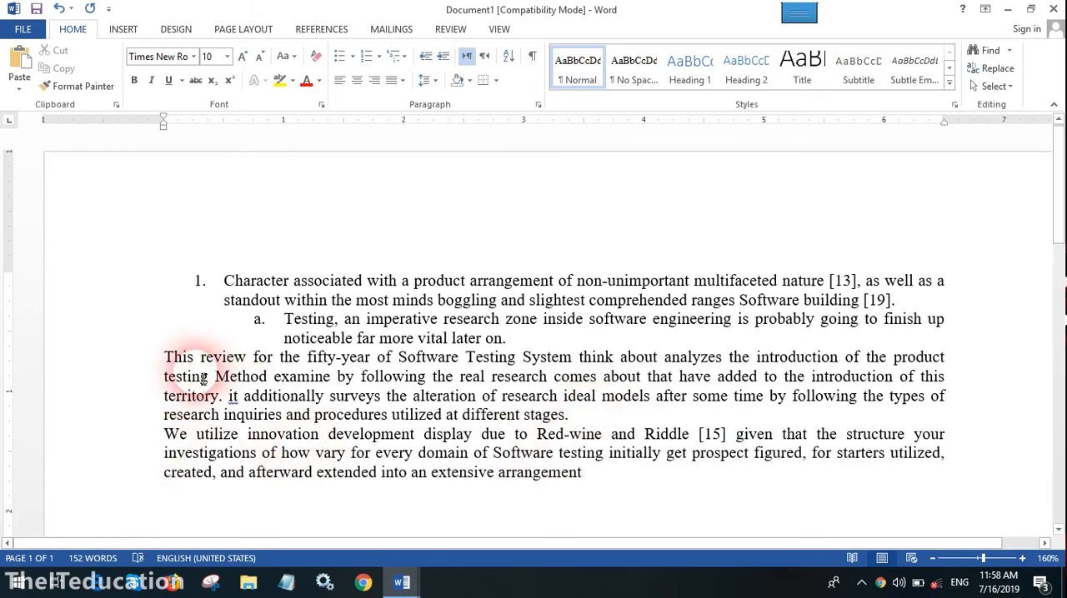
left_click(367, 56)
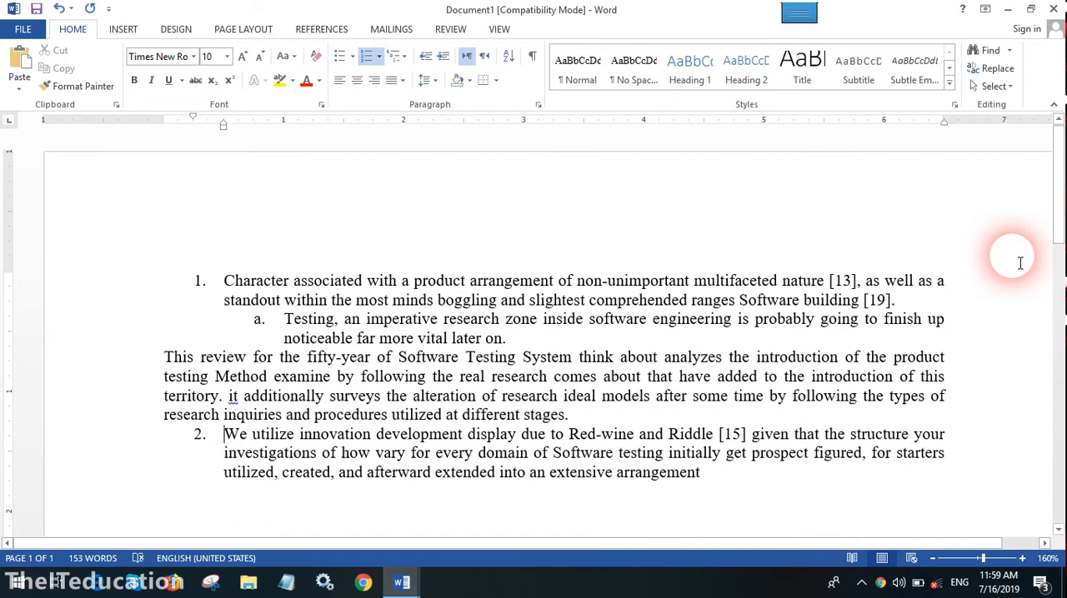
left_click(380, 56)
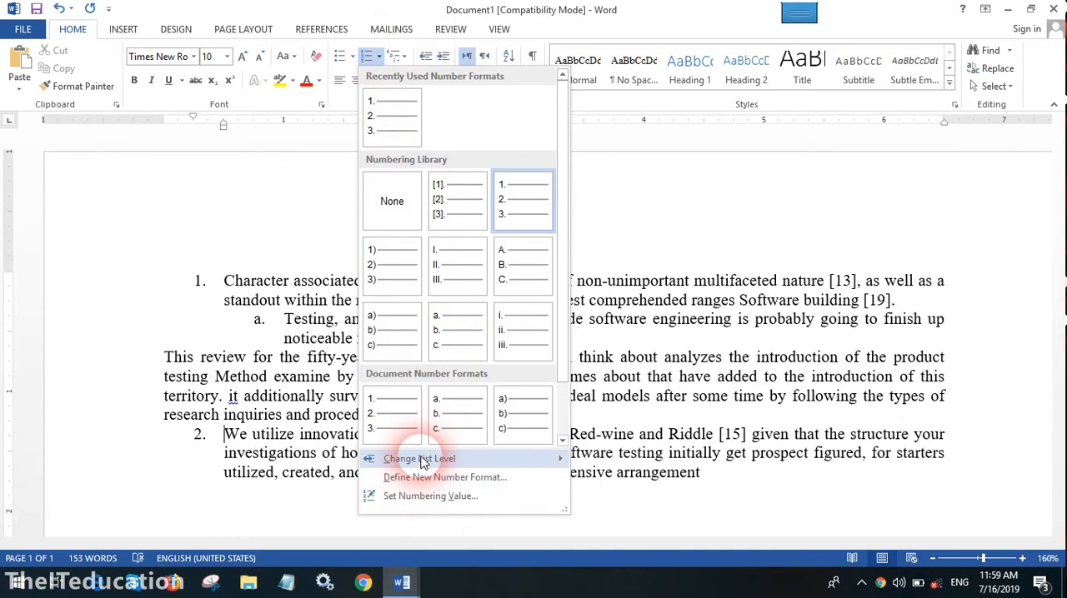
left_click(417, 496)
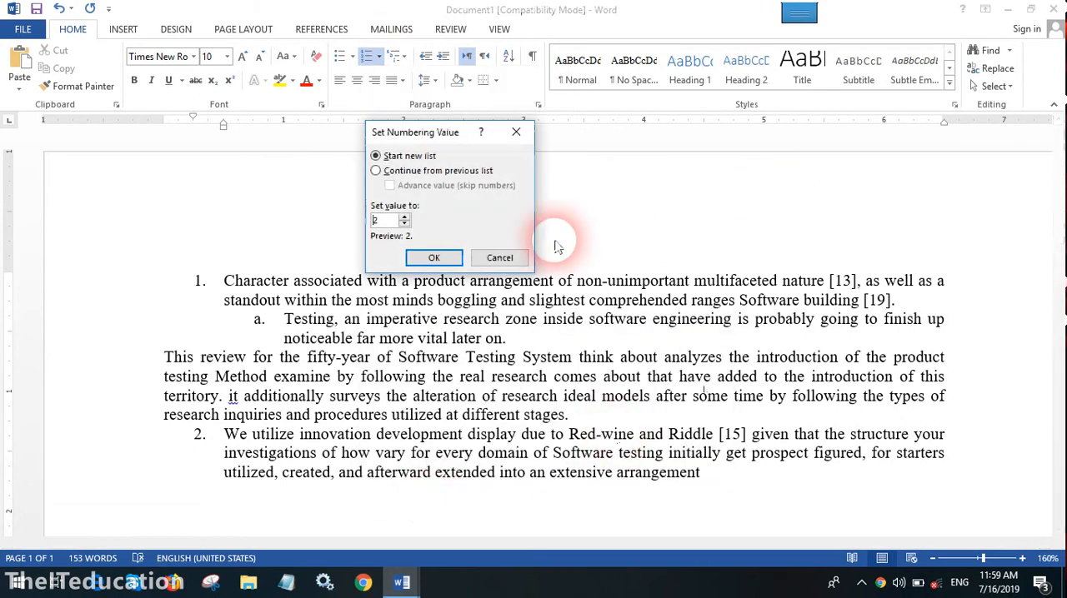
left_click(404, 224)
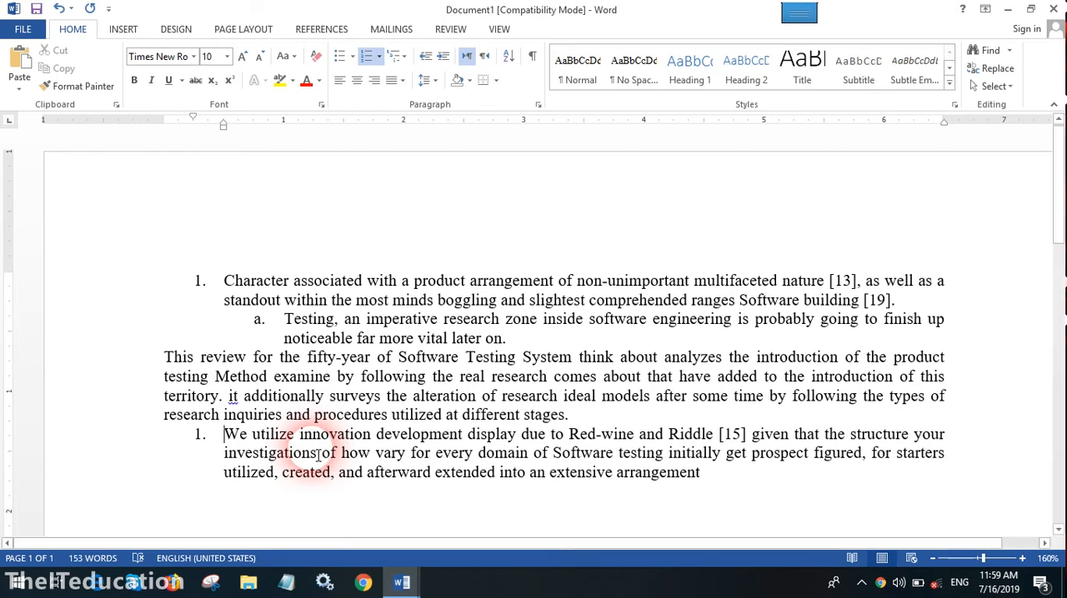
Try to make the "We utilize innovation" item continue its numbering from the previous list
left_click(378, 56)
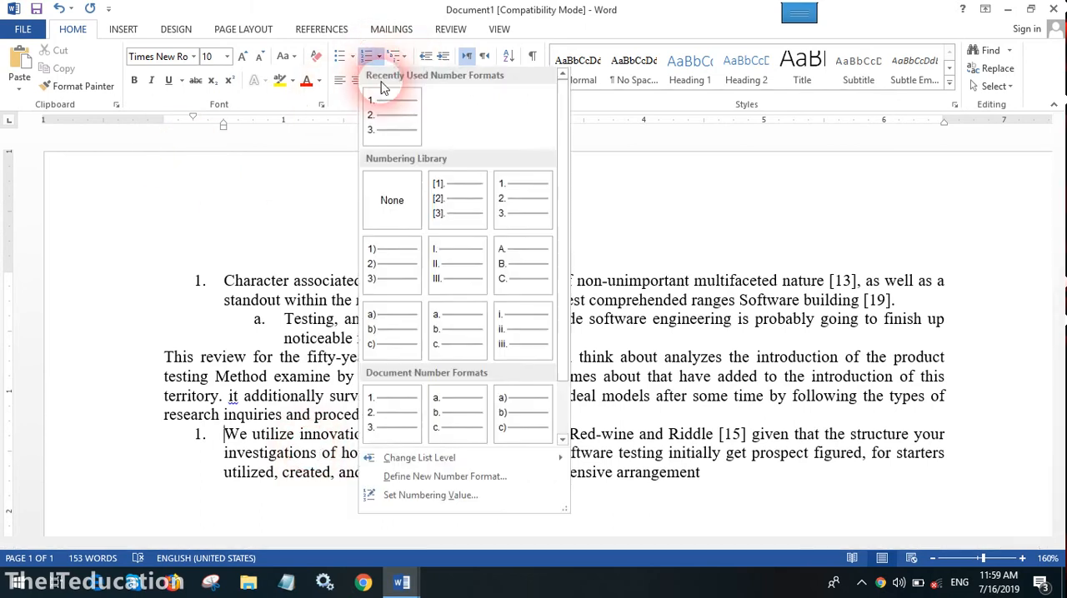
left_click(430, 497)
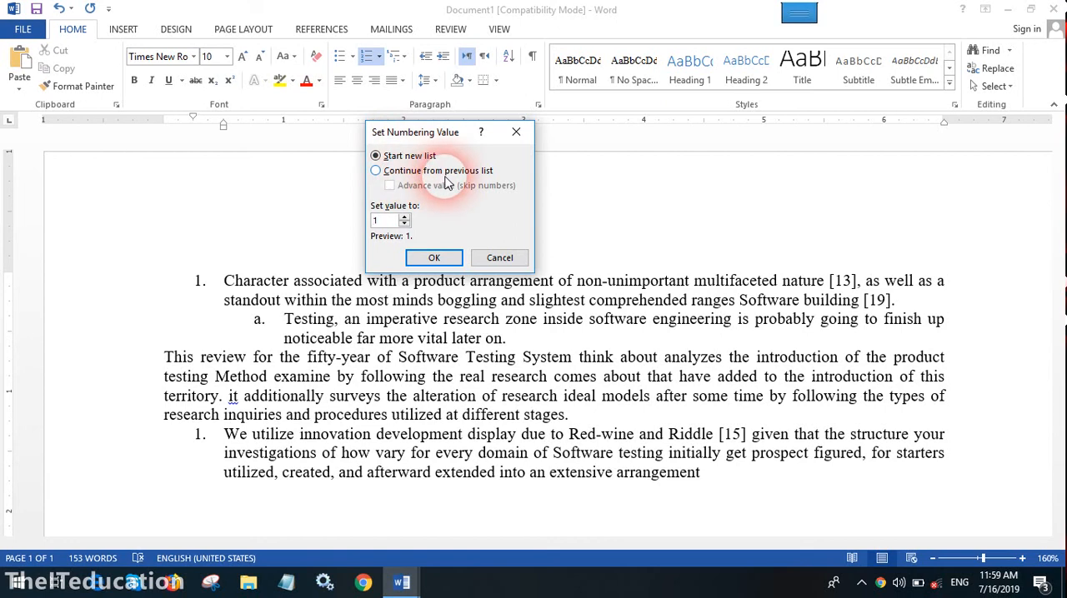
left_click(376, 170)
left_click(433, 257)
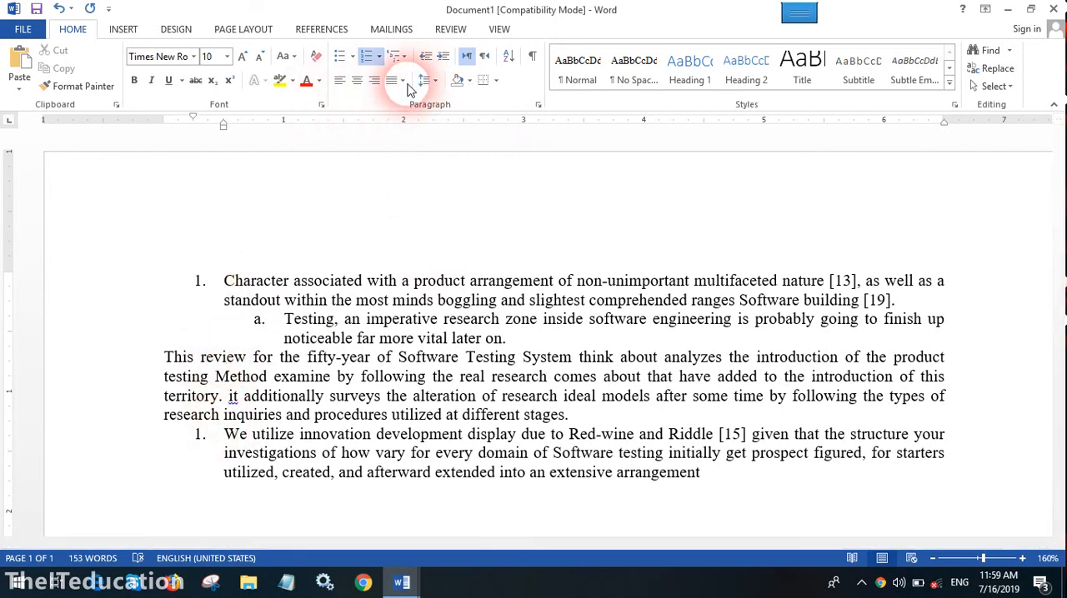
left_click(378, 56)
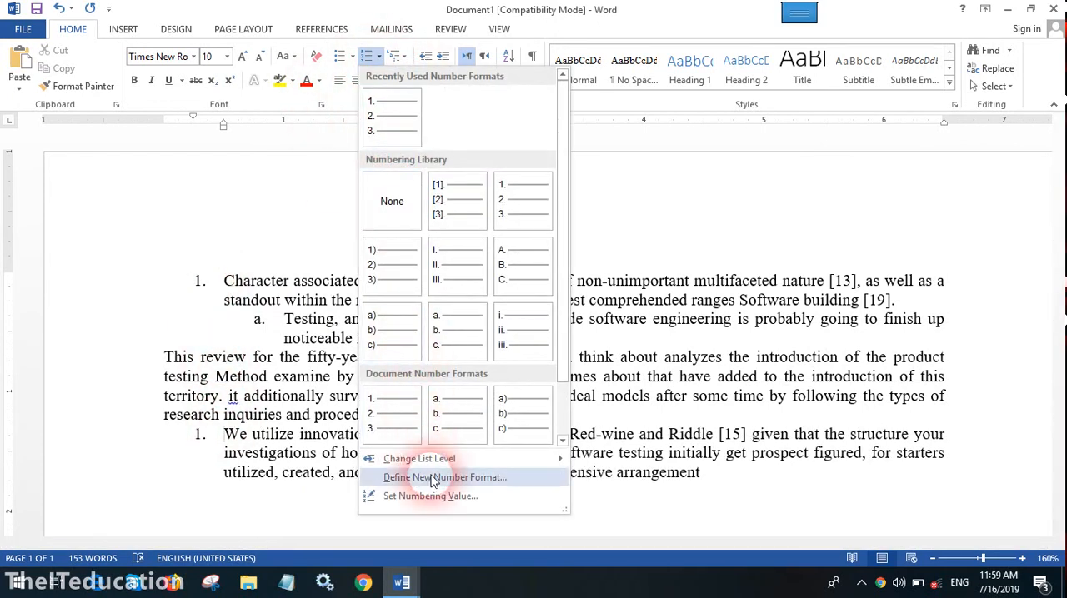
left_click(430, 496)
left_click(377, 171)
left_click(434, 257)
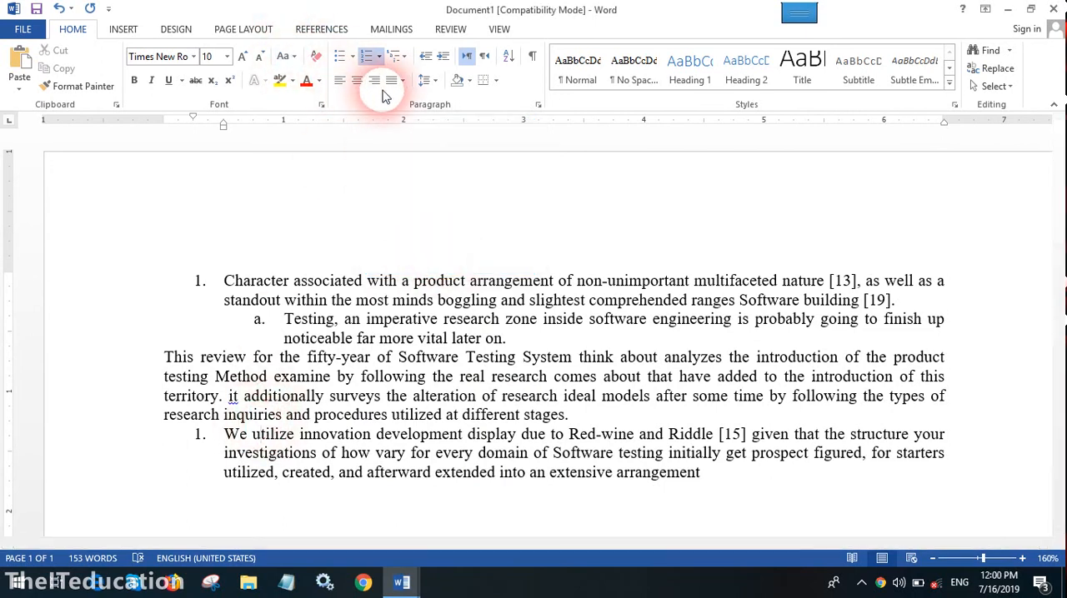
Remove the "We utilize innovation" paragraph's numbering and renumber it with a newly defined left-aligned 1, 2, 3, ... number format
left_click(367, 56)
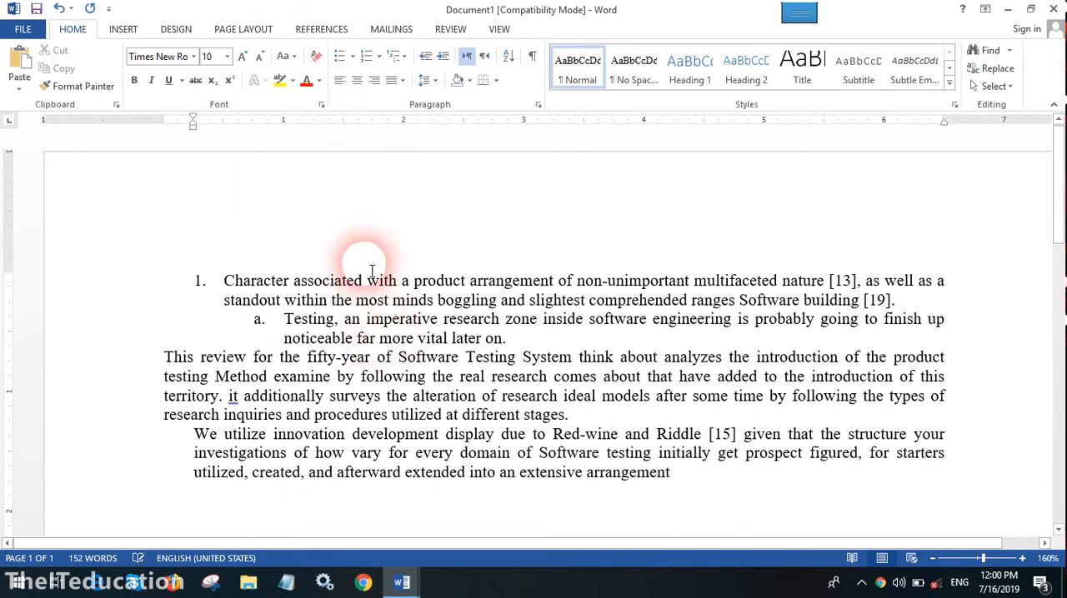
left_click(380, 56)
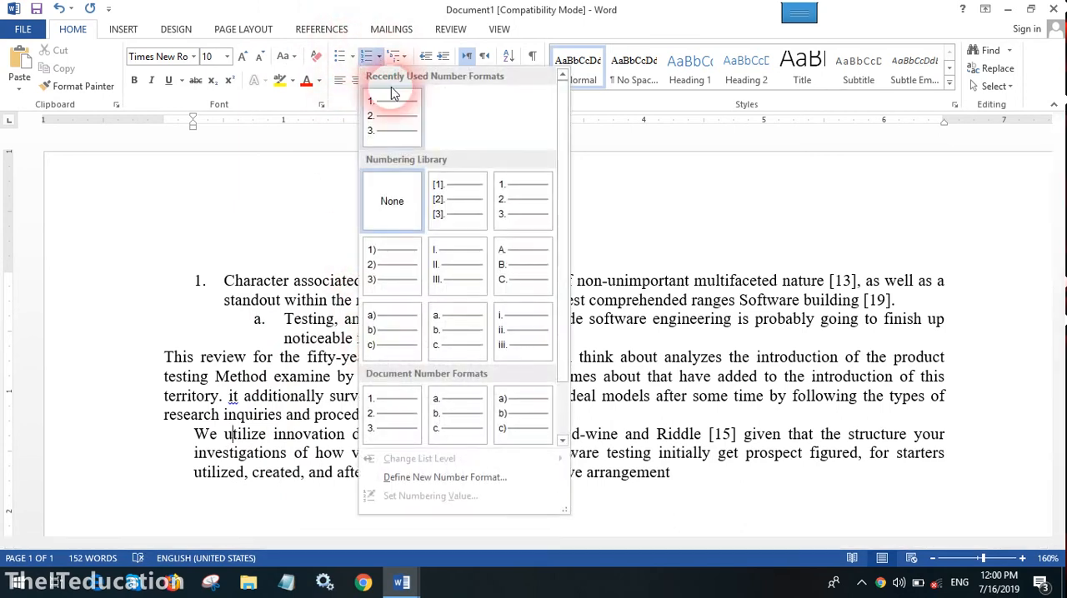
left_click(444, 476)
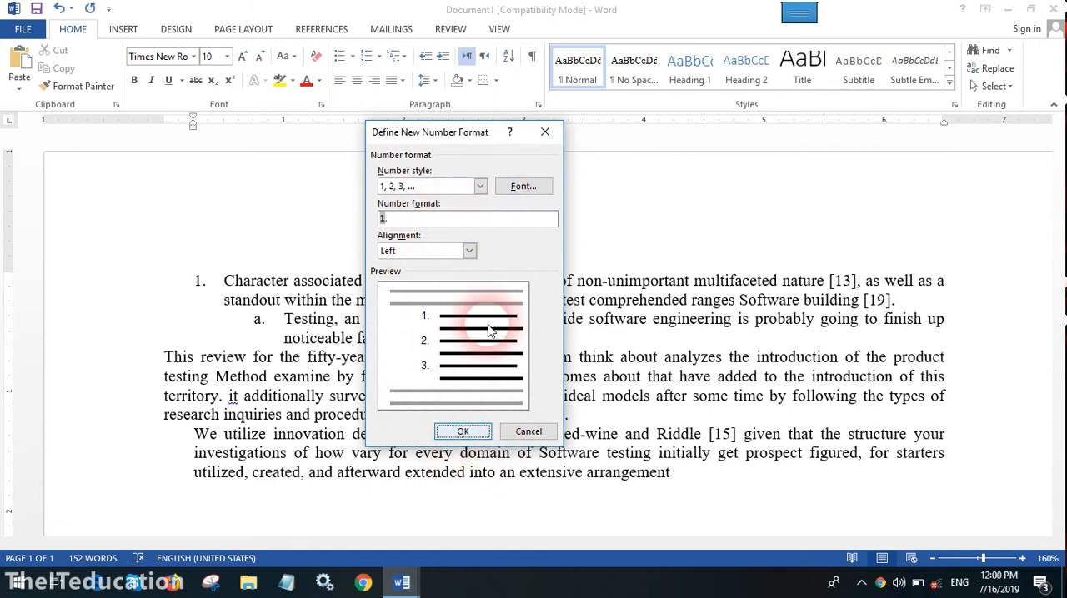
left_click(480, 186)
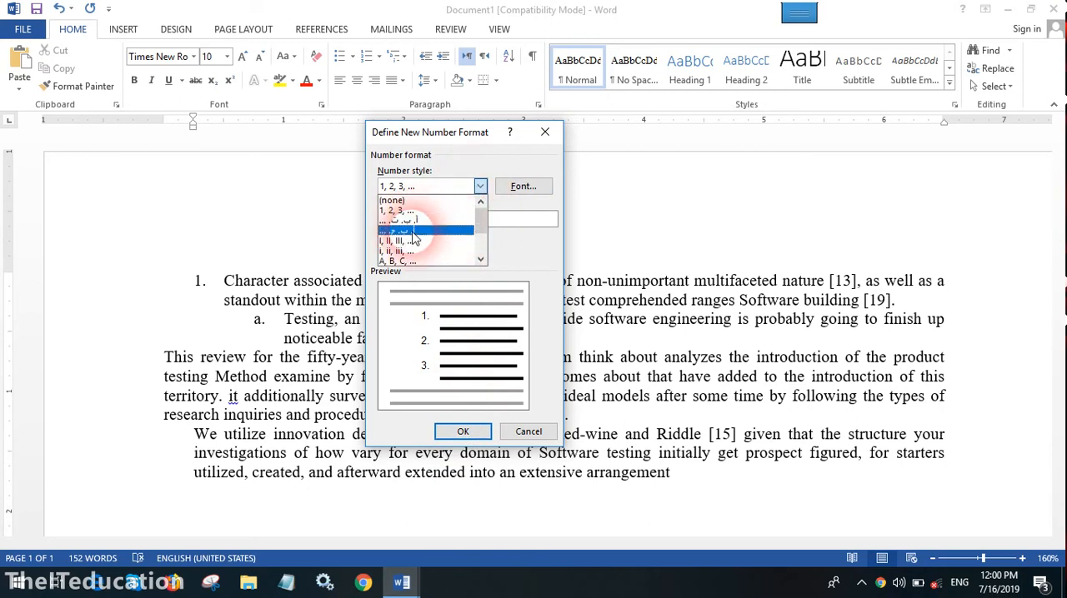
left_click(521, 209)
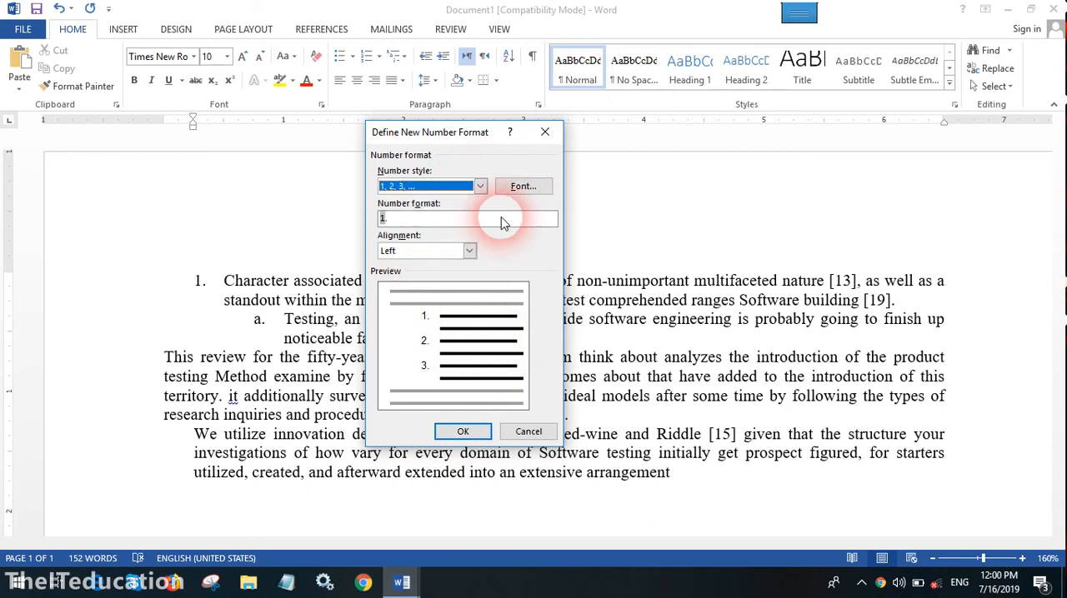
left_click(464, 432)
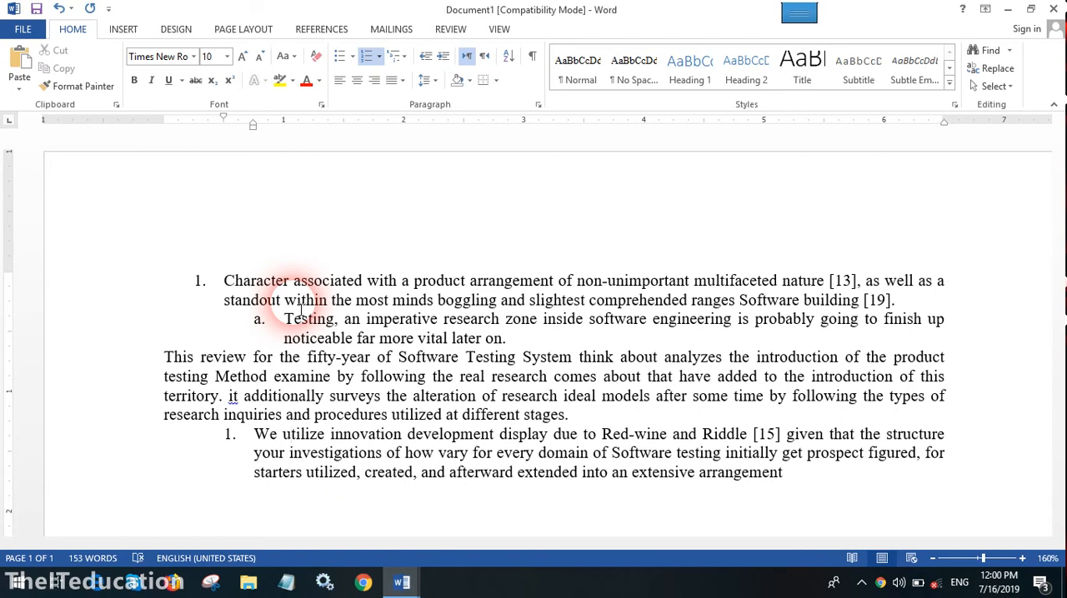
Apply the 1), a), i) multilevel list style to the "We utilize innovation" paragraph
left_click(405, 58)
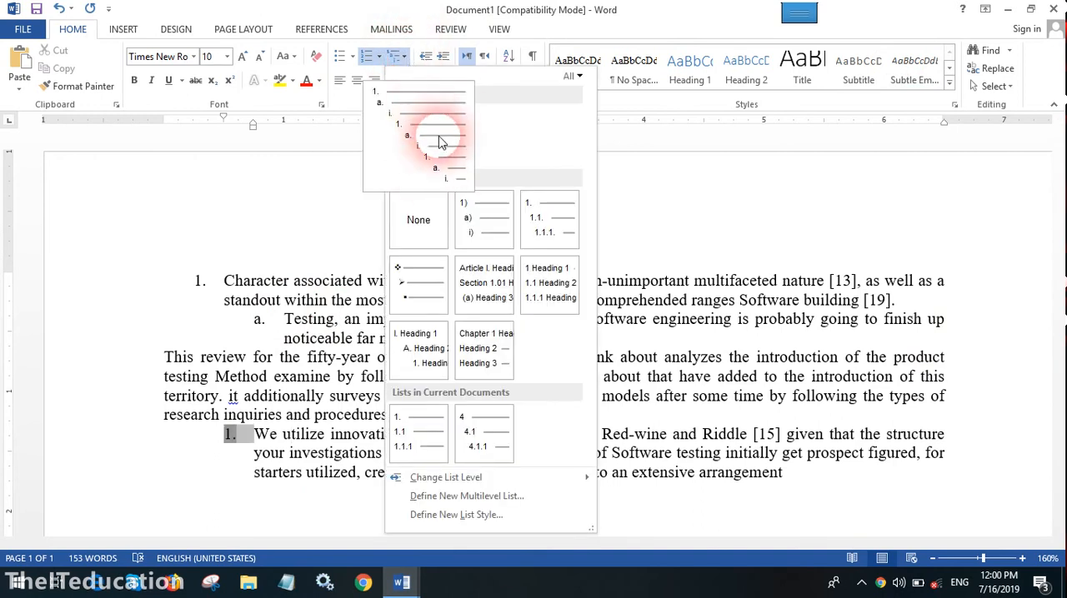
left_click(469, 216)
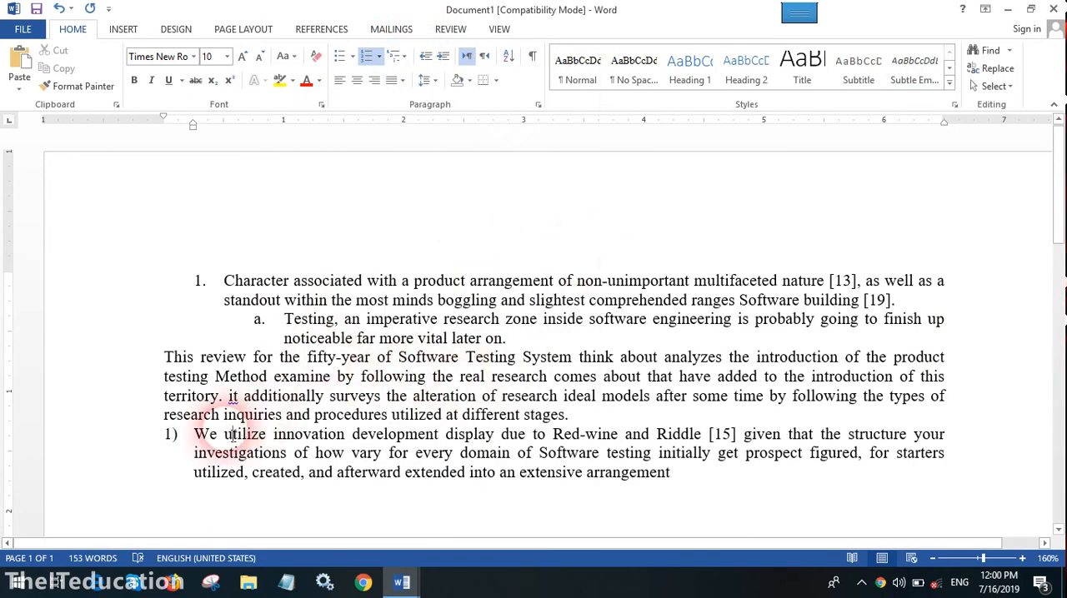
left_click(380, 56)
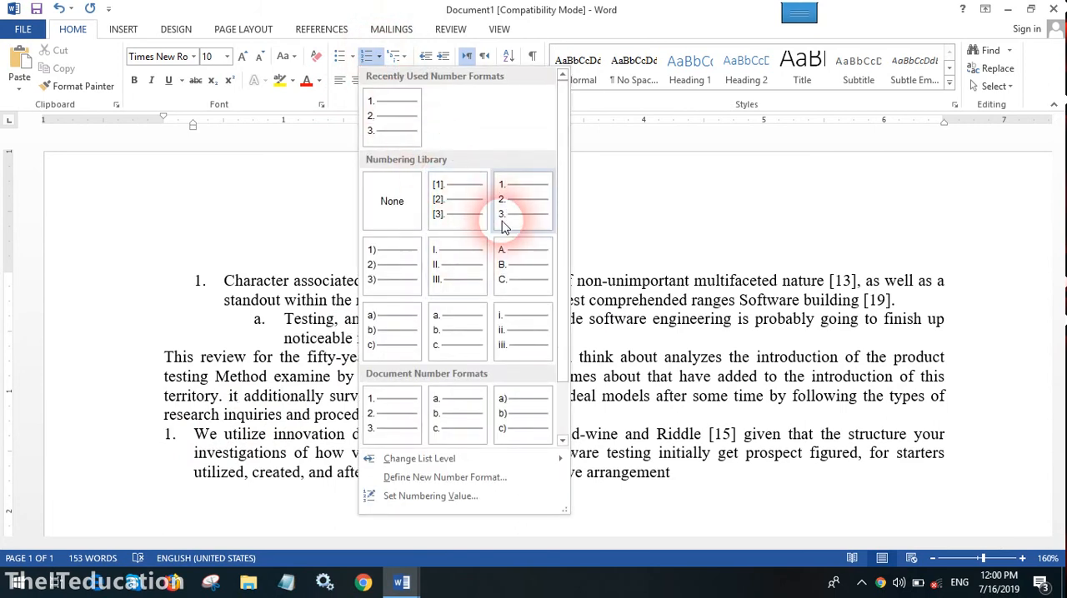
left_click(397, 56)
left_click(397, 56)
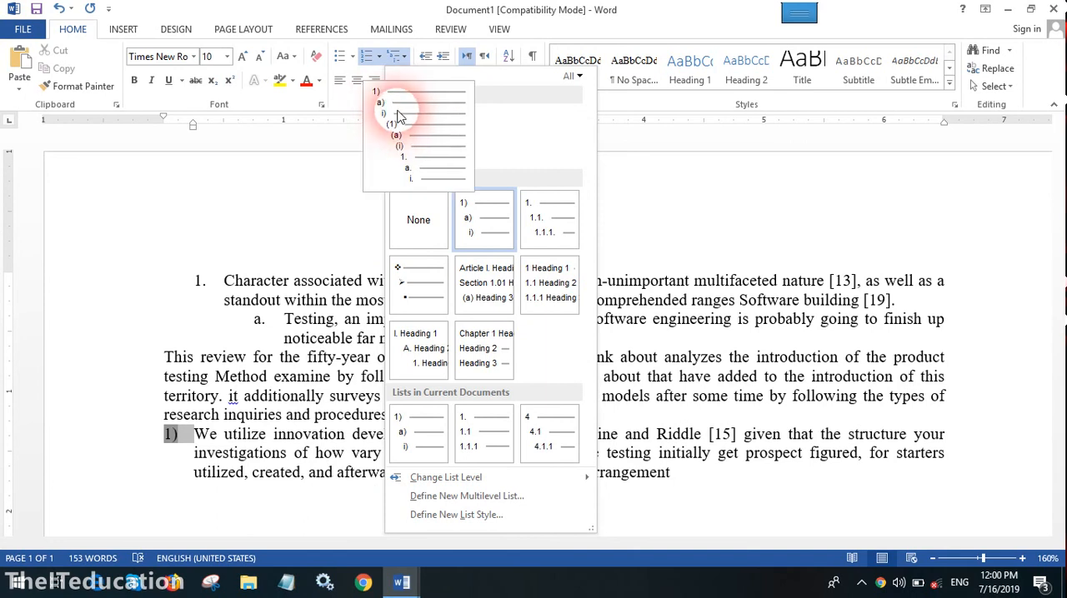
mouse_move(400, 120)
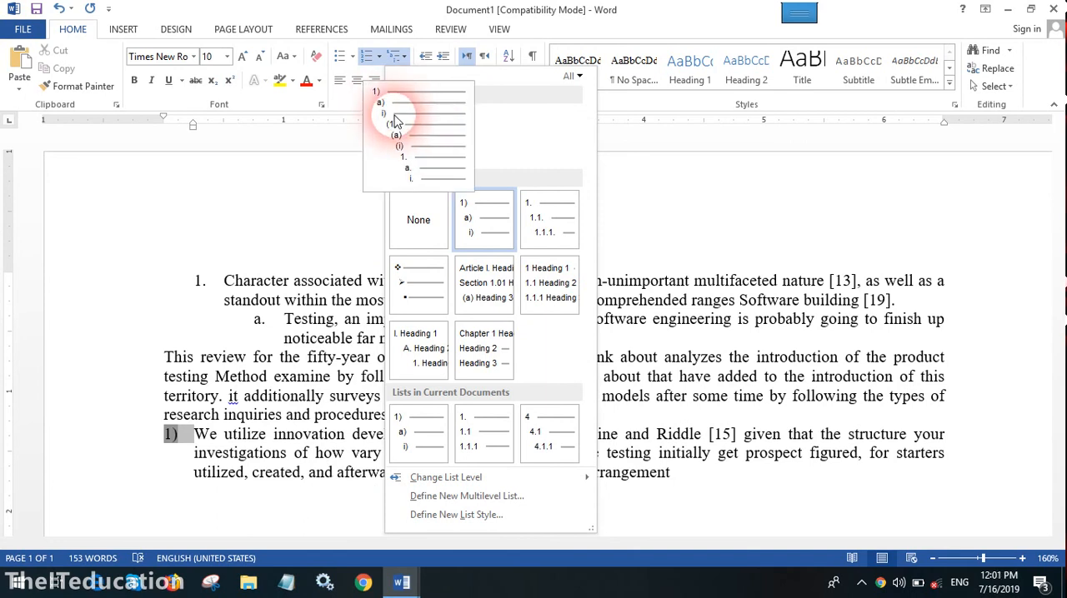
left_click(397, 121)
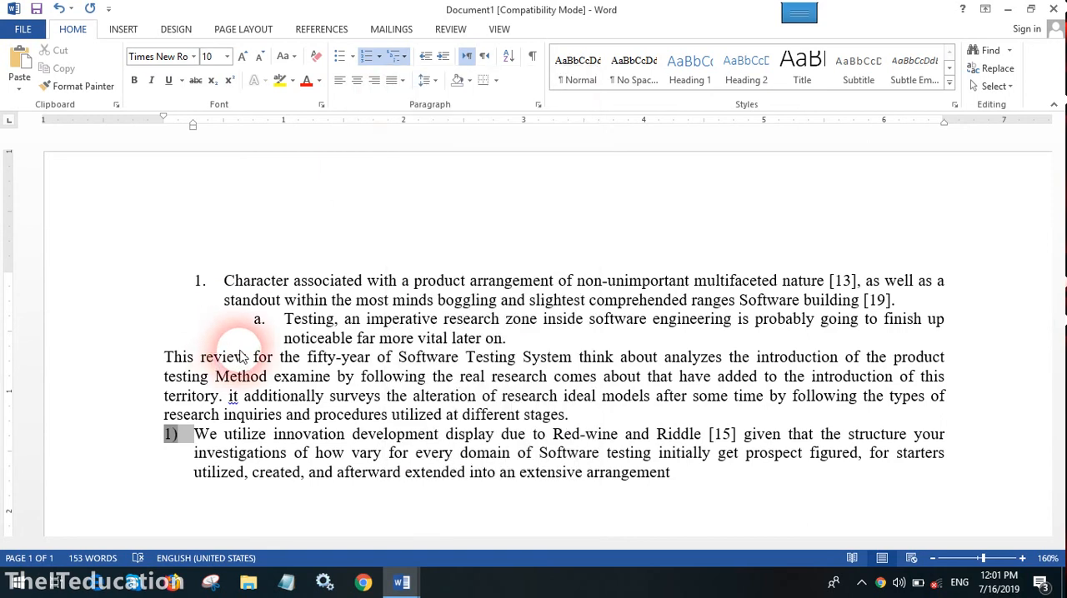
Number the "This review" paragraph and demote it one list level so it becomes sub-item i under "Testing"
left_click(175, 367)
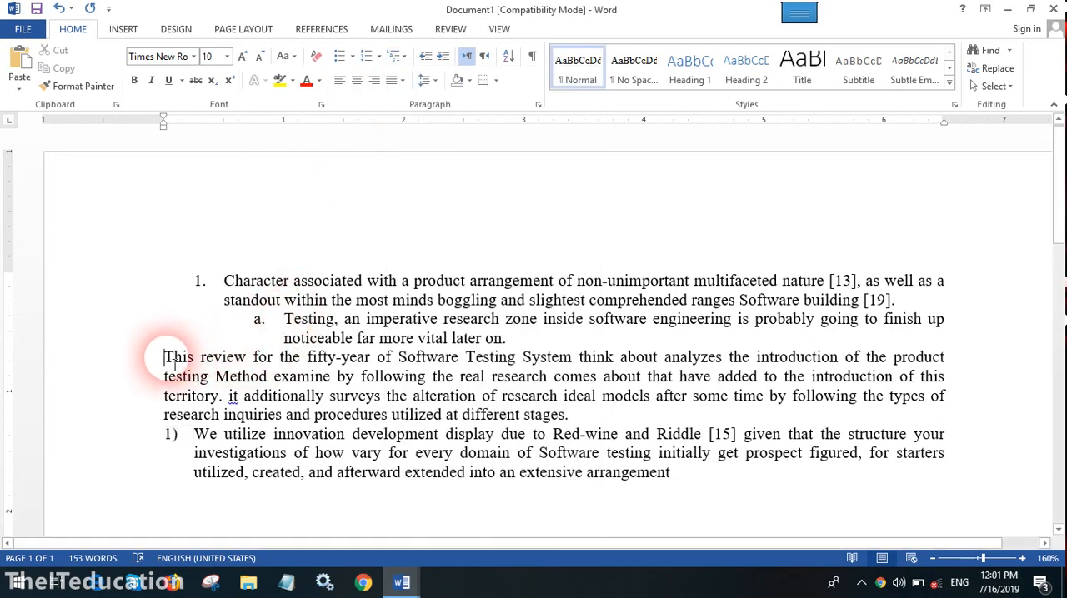
left_click(367, 56)
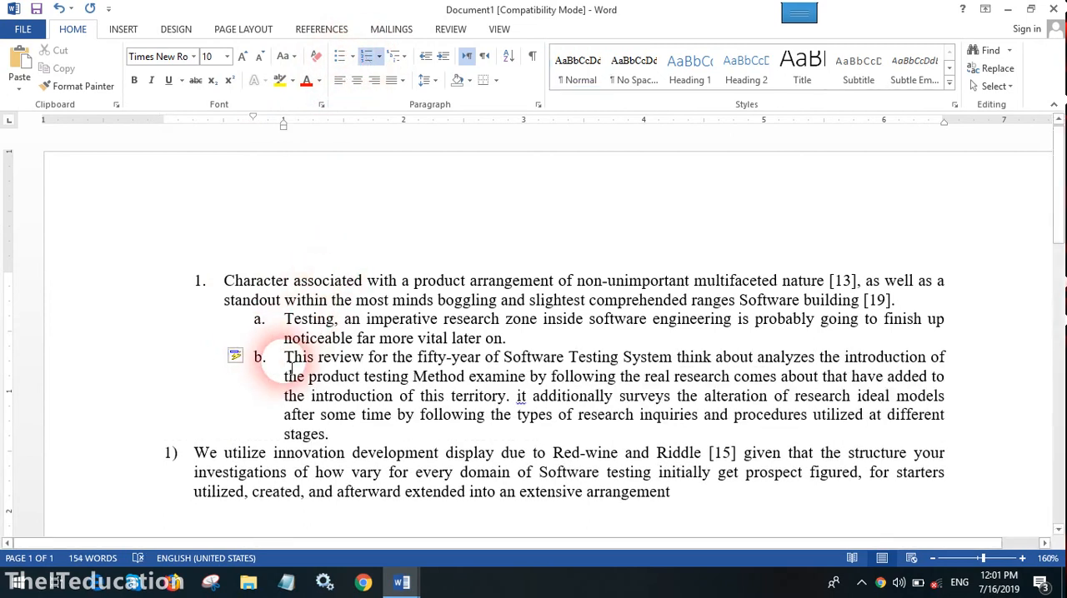
key("Tab")
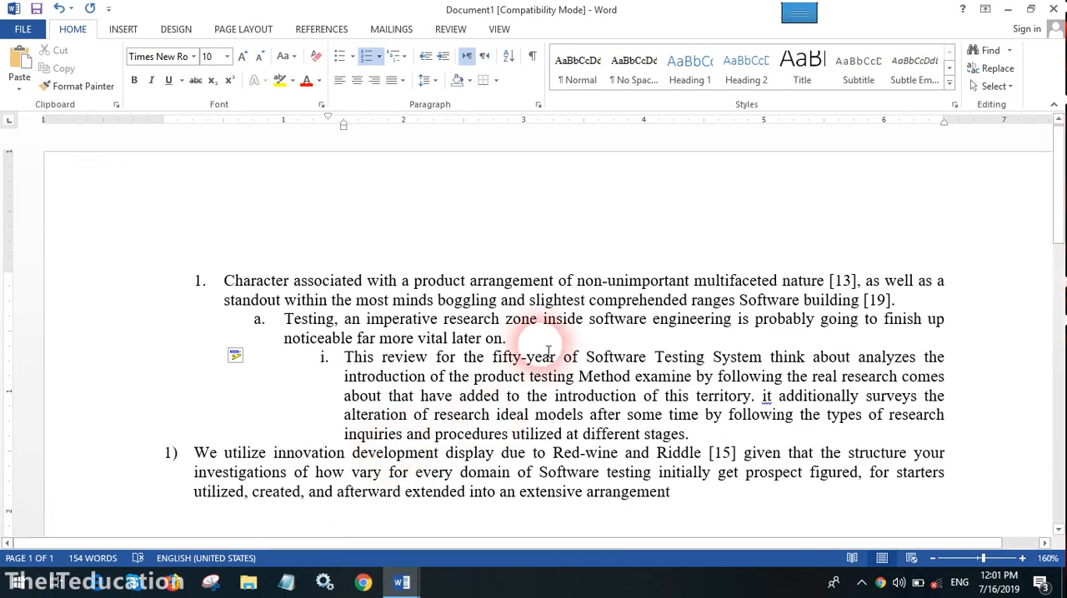
Increase the indent of the "We utilize innovation" item by one level and decrease it again
left_click(269, 472)
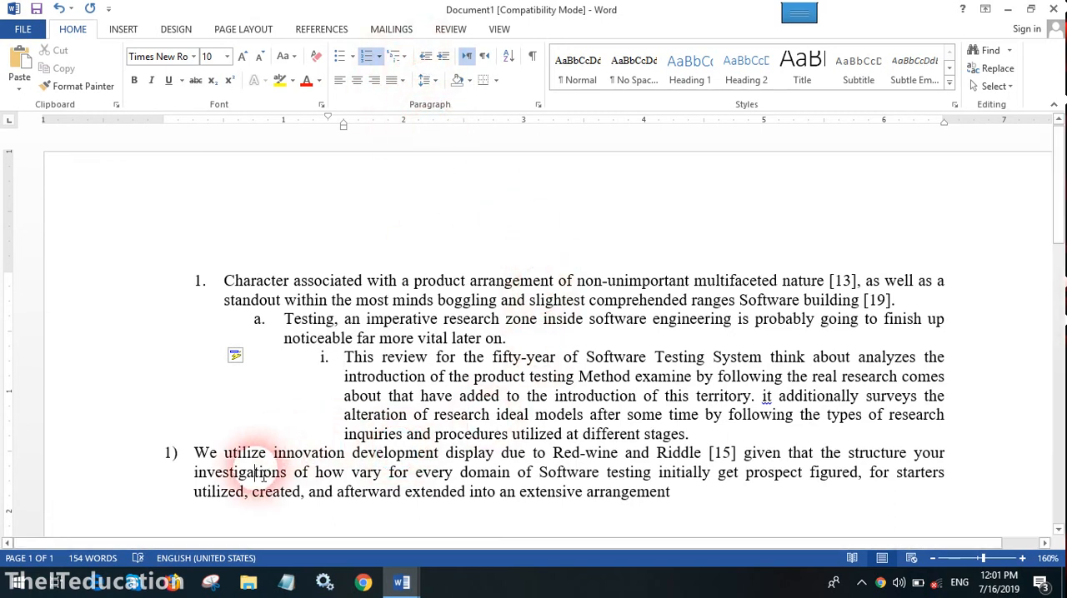
left_click(443, 56)
left_click(426, 56)
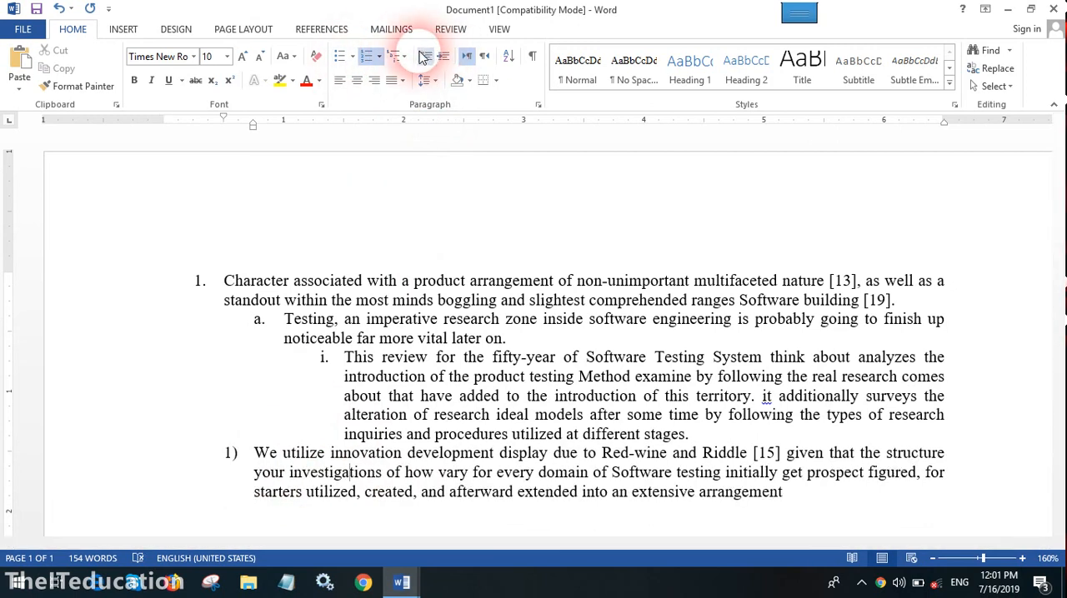
left_click(426, 57)
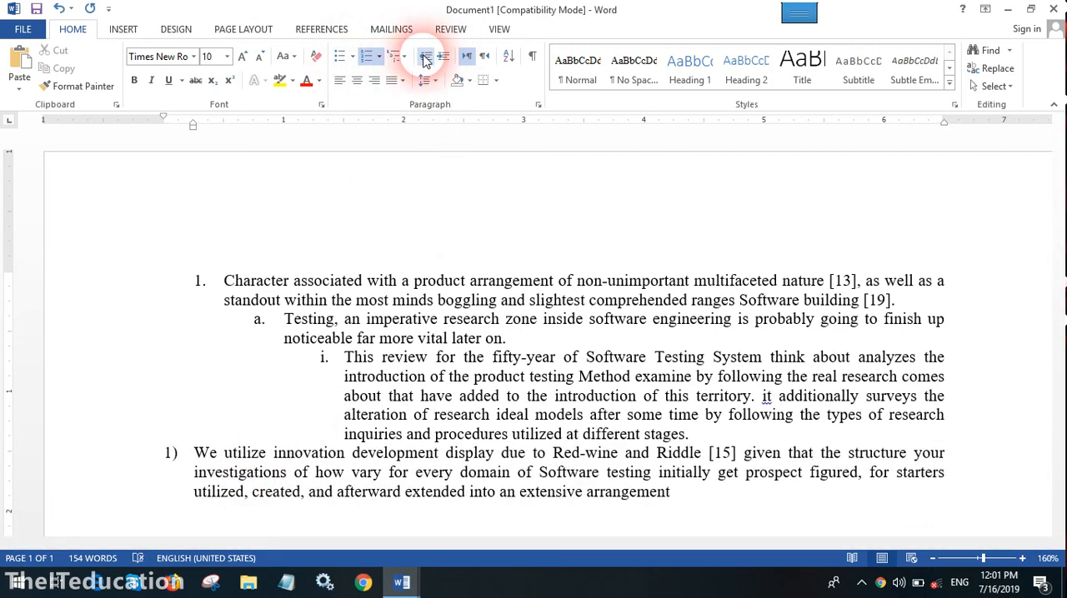
left_click(443, 57)
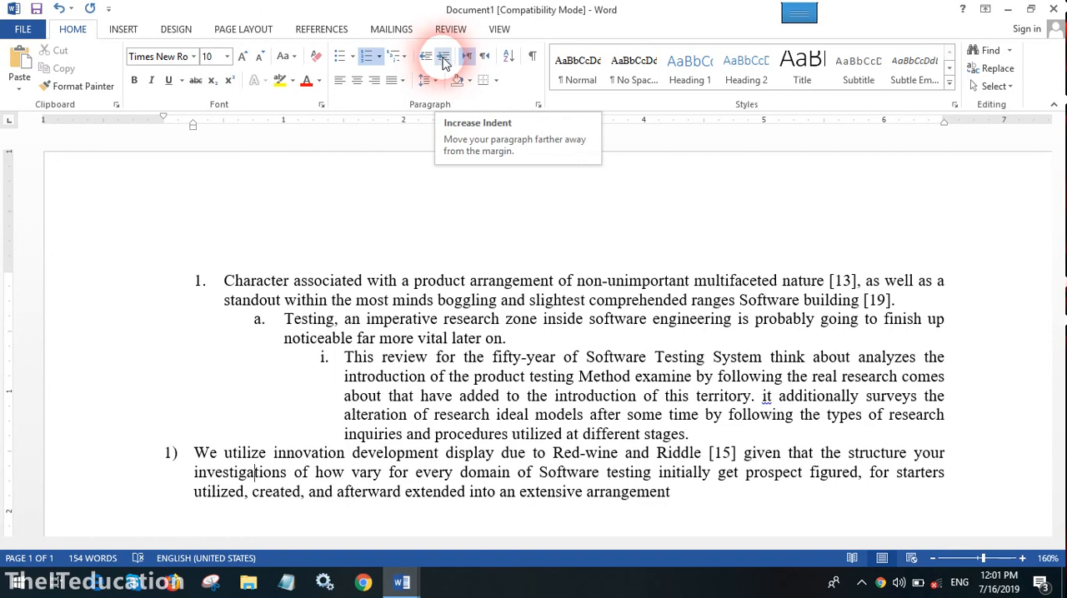
left_click(461, 83)
left_click(496, 83)
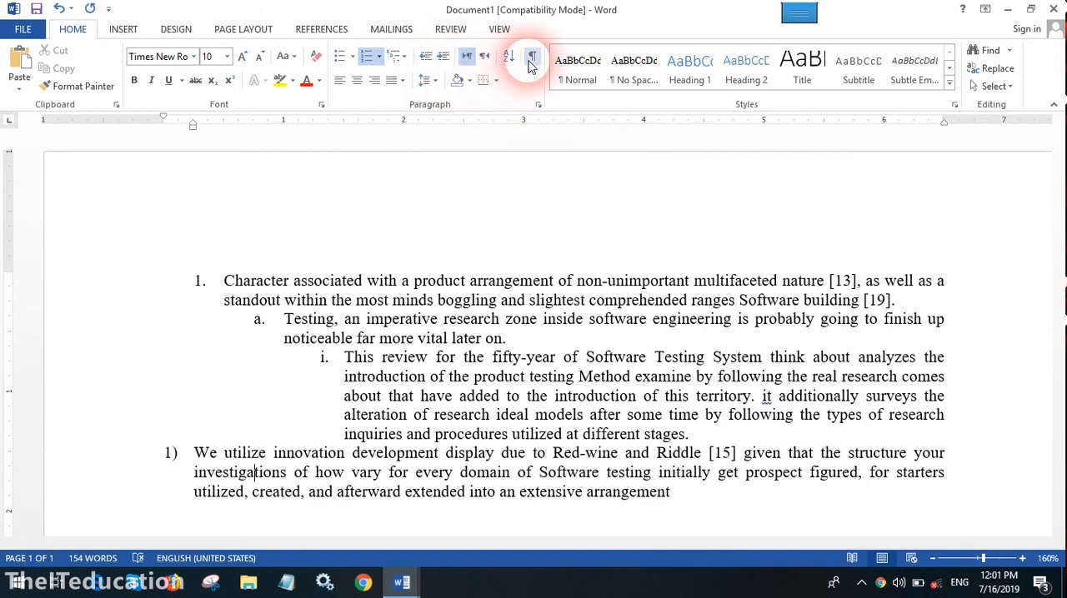
left_click(484, 57)
left_click(467, 56)
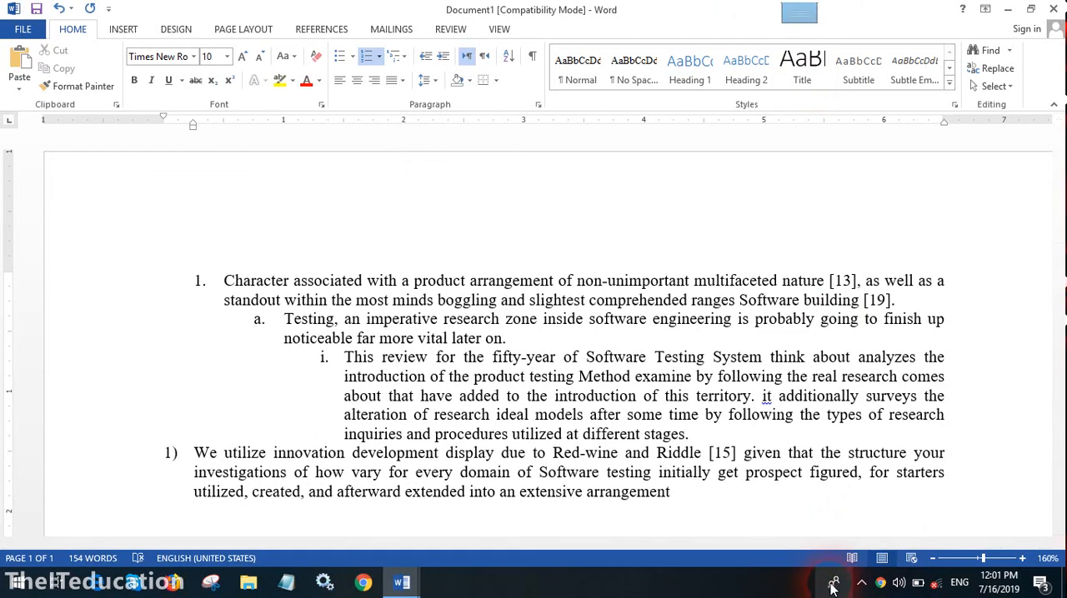
left_click(861, 583)
left_click(893, 521)
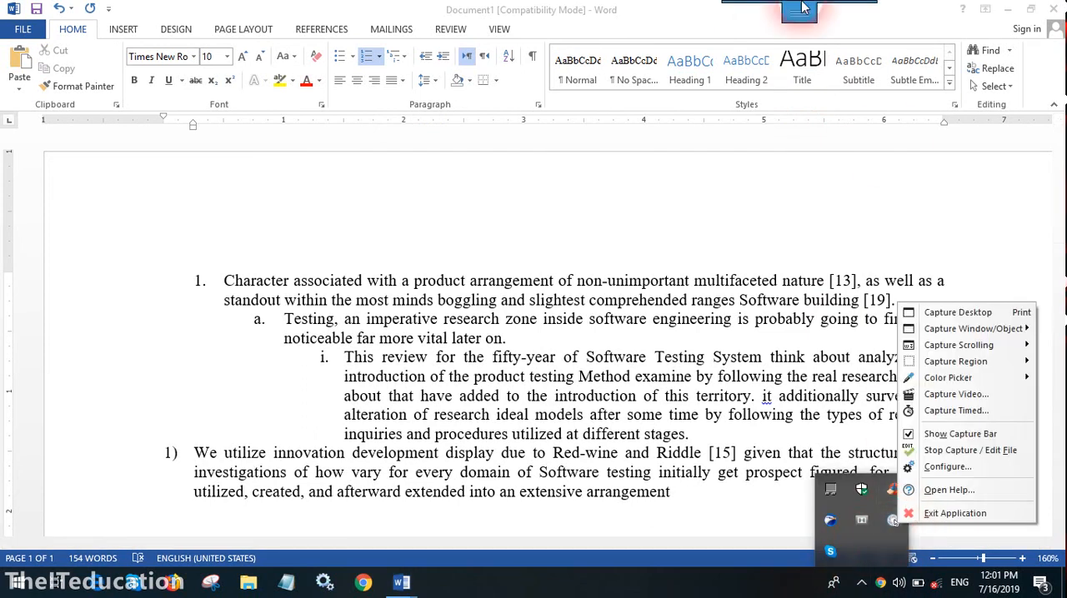